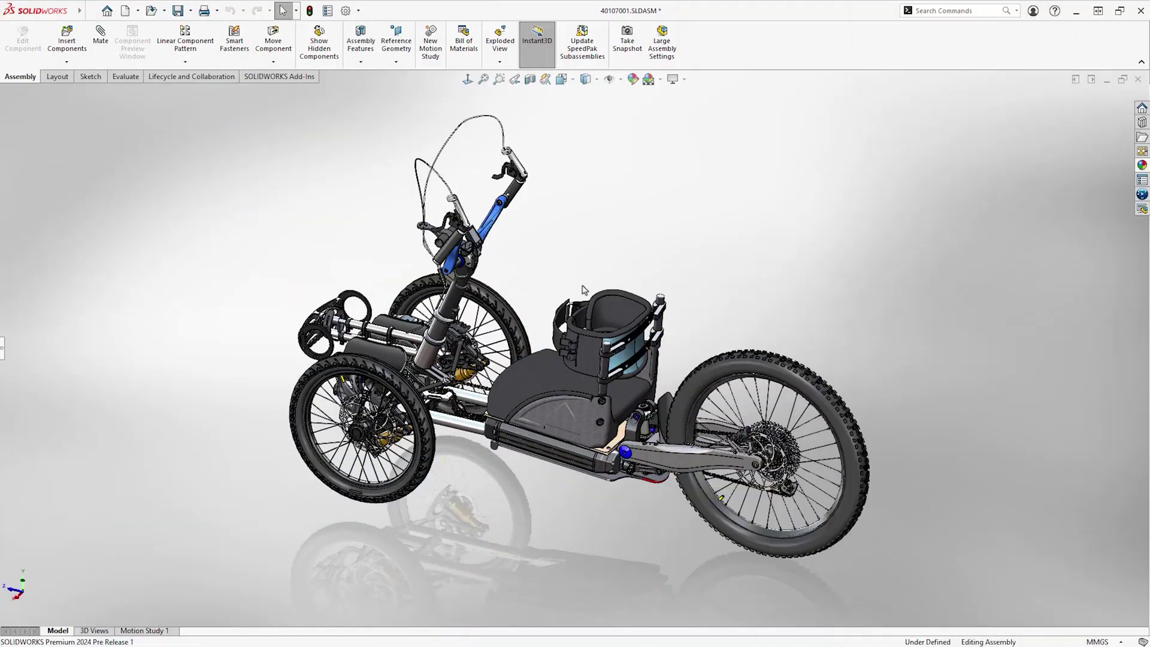
# Step: Orbit the trike, zoom into the front suspension, and select one of its link parts
pyautogui.moveTo(558, 280)
pyautogui.mouseDown(button='middle')
pyautogui.moveTo(742, 267)
pyautogui.moveTo(763, 260)
pyautogui.moveTo(773, 230)
pyautogui.mouseUp(button='middle')
pyautogui.moveTo(793, 260); pyautogui.dragTo(832, 294, button='right')
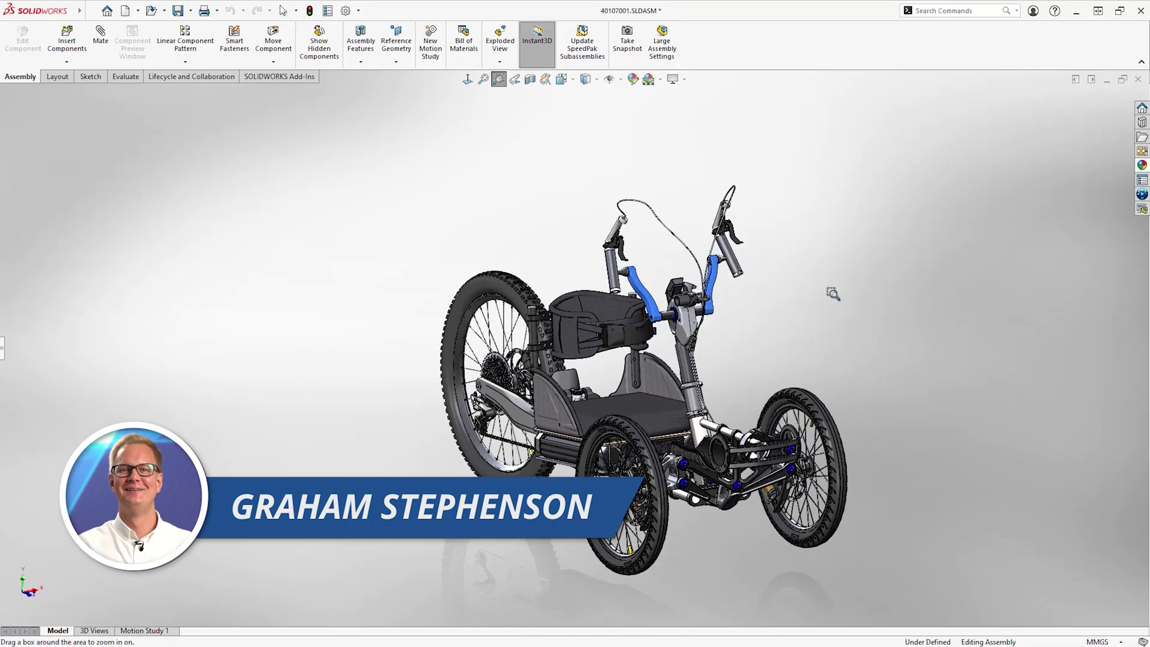
pyautogui.moveTo(629, 395); pyautogui.dragTo(806, 539)
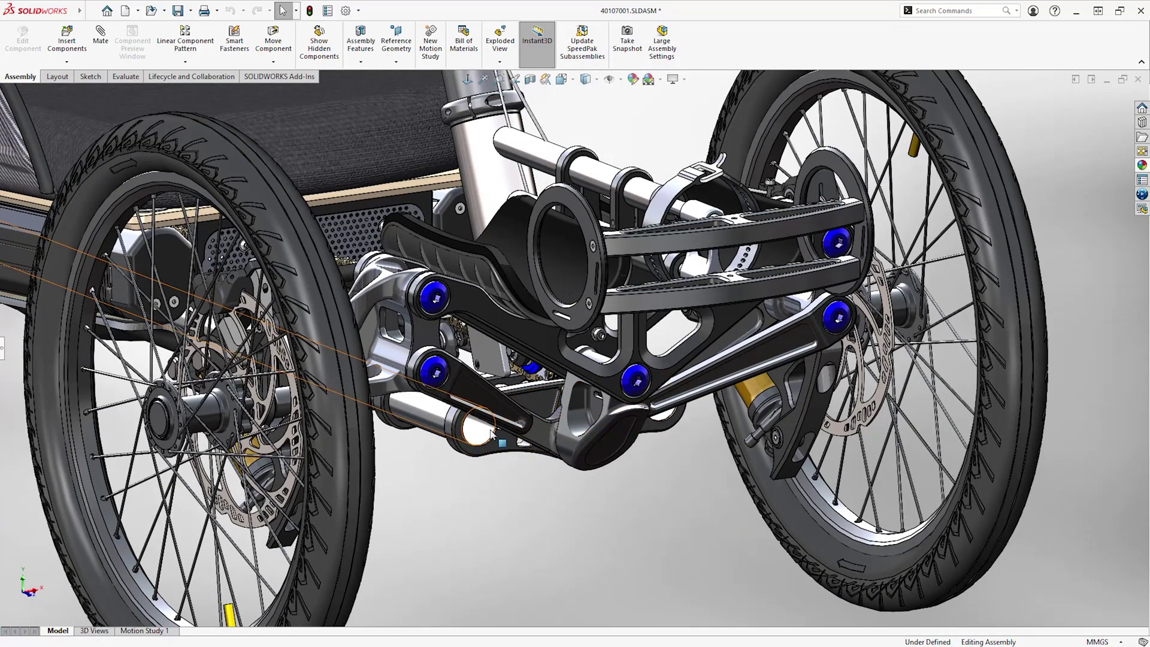
pyautogui.click(503, 443)
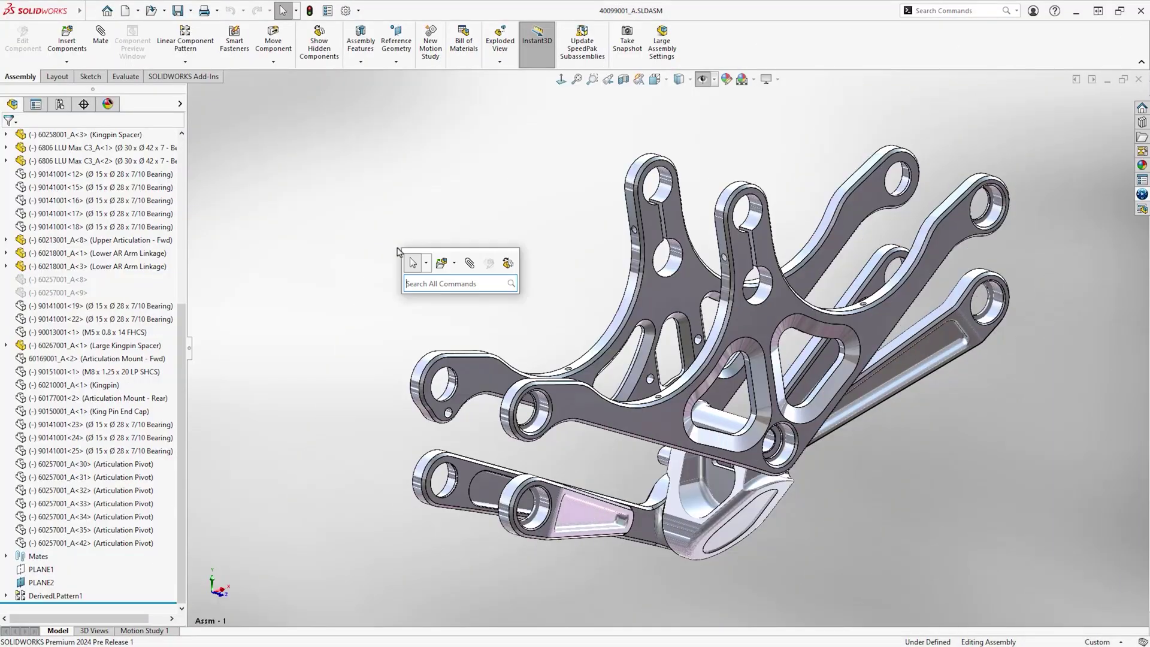
# Step: Insert the UPRIGHT - RX part with graphics preview, using its Upright - Right - RX configuration
pyautogui.click(443, 262)
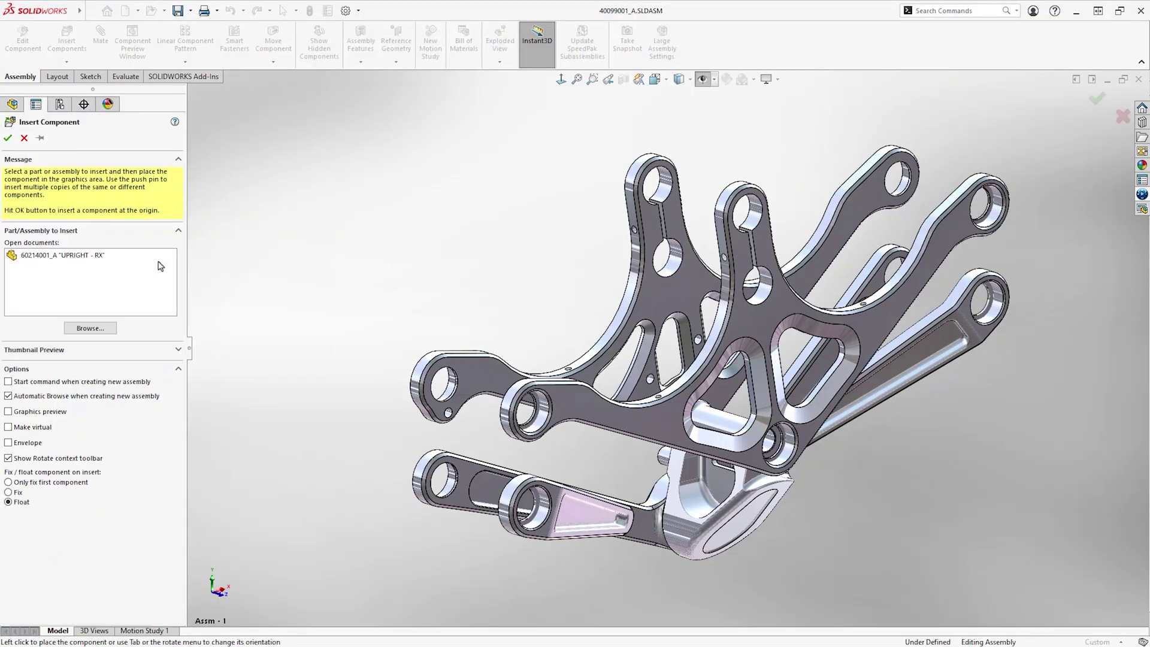
pyautogui.click(21, 261)
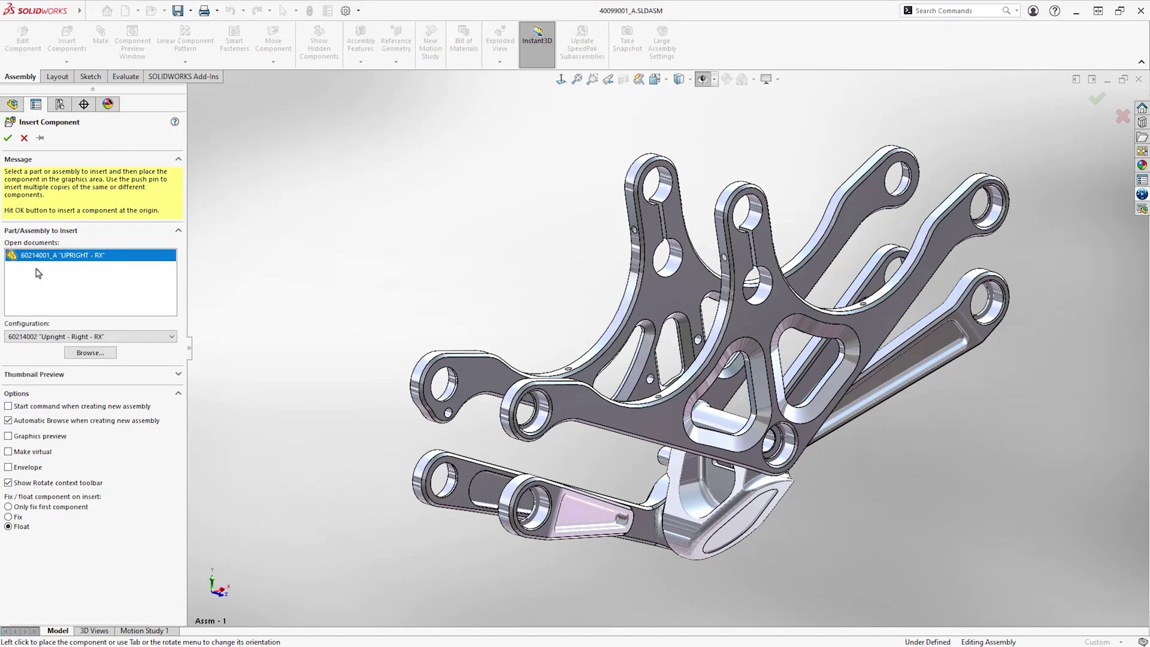
pyautogui.click(18, 439)
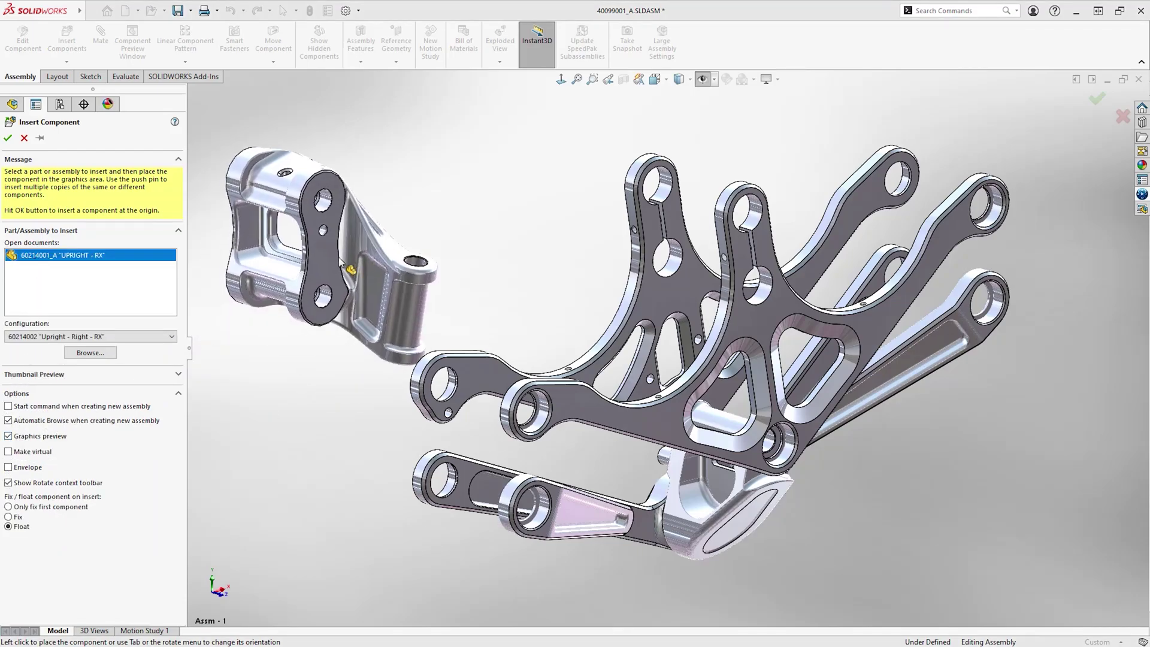
pyautogui.click(111, 334)
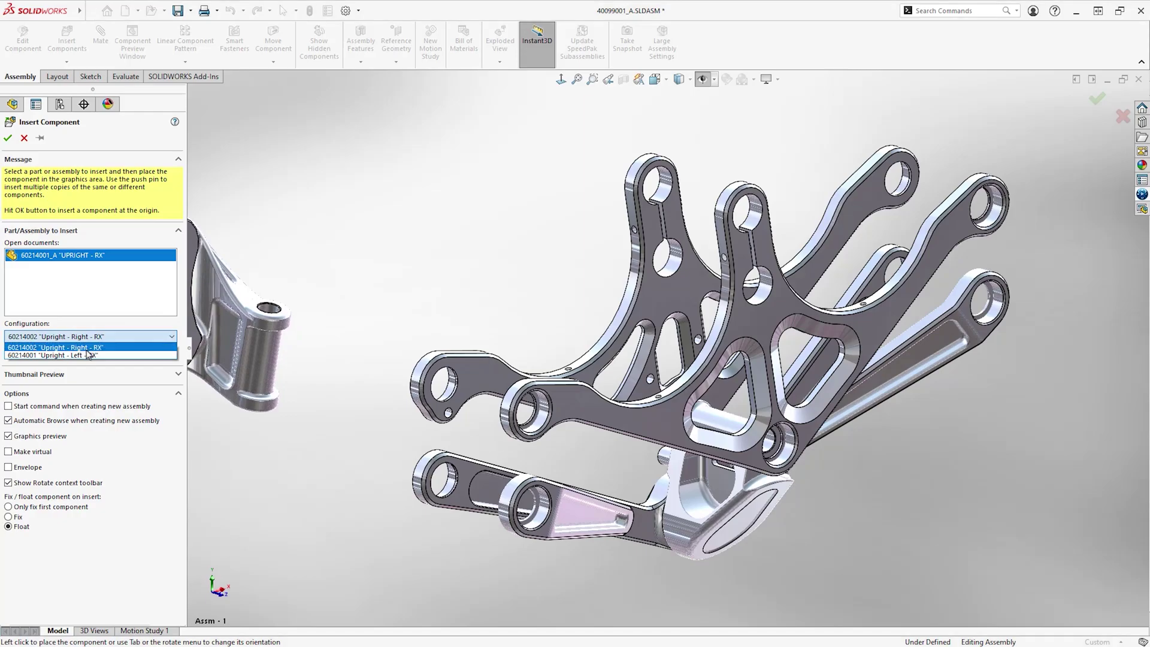
pyautogui.click(87, 357)
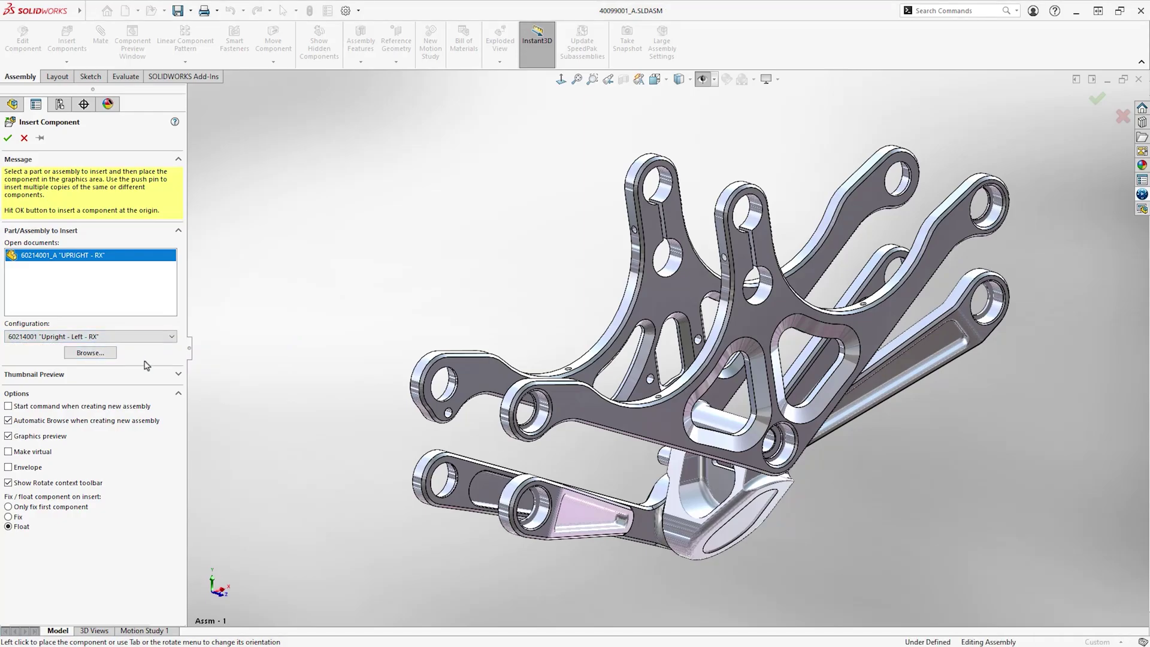
pyautogui.click(79, 339)
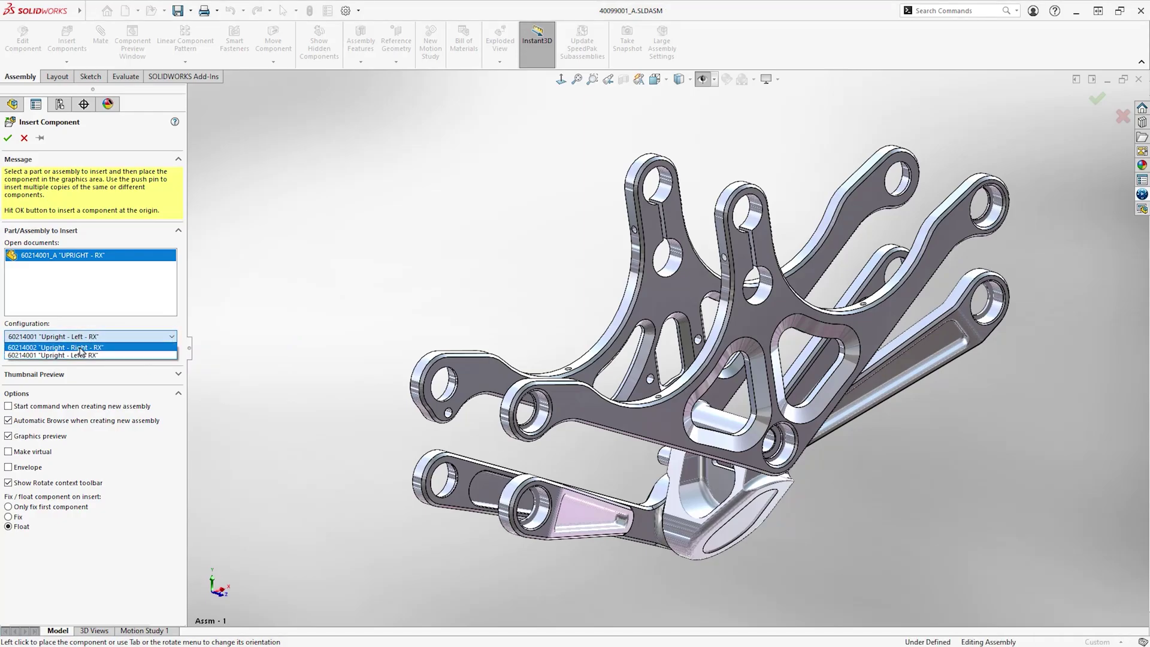
pyautogui.click(82, 352)
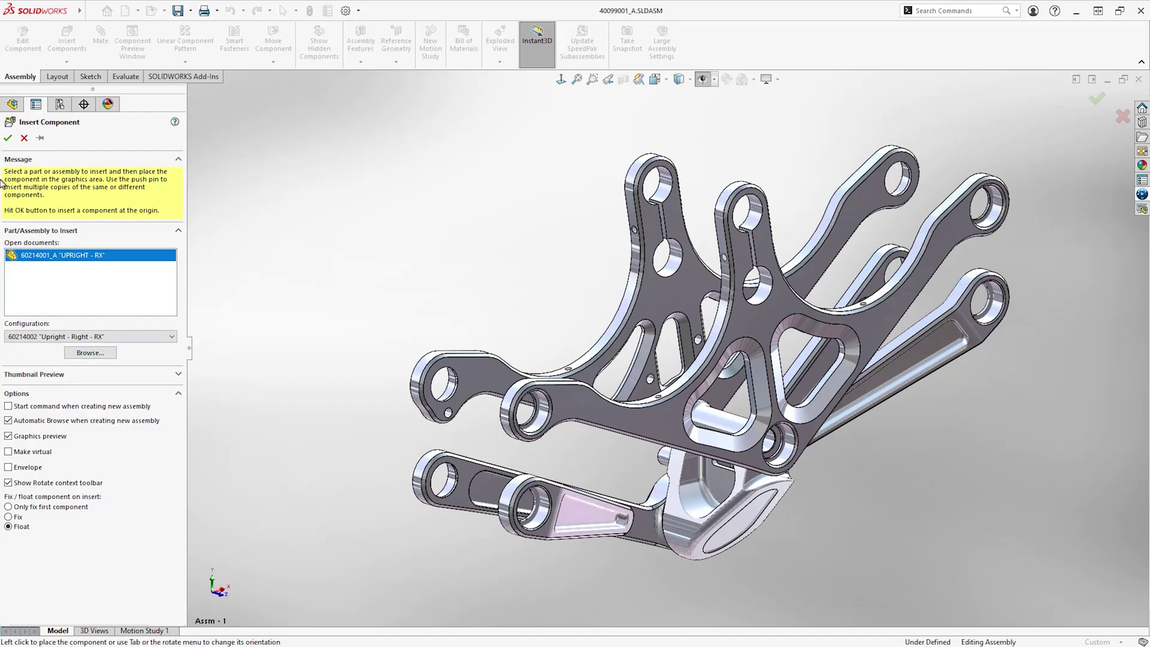
pyautogui.click(8, 138)
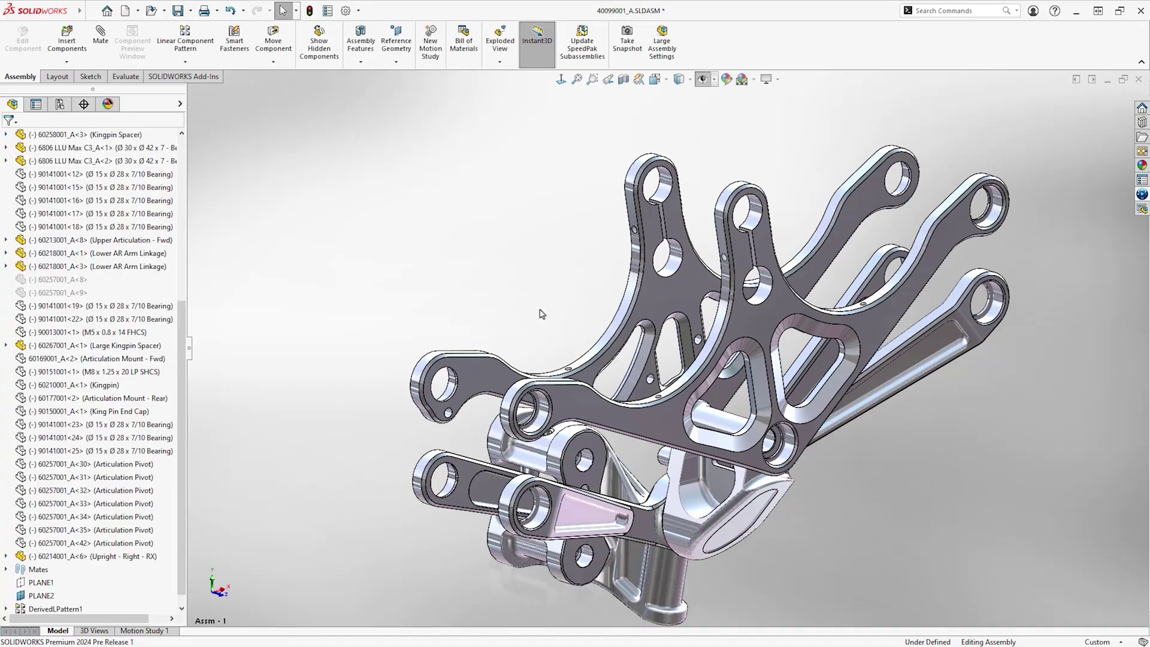
# Step: Move and rotate the upright, then SmartMate it concentric into the link hole
pyautogui.moveTo(600, 476)
pyautogui.mouseDown()
pyautogui.moveTo(354, 263)
pyautogui.moveTo(348, 298)
pyautogui.mouseUp()
pyautogui.moveTo(345, 304); pyautogui.dragTo(564, 331, button='right')
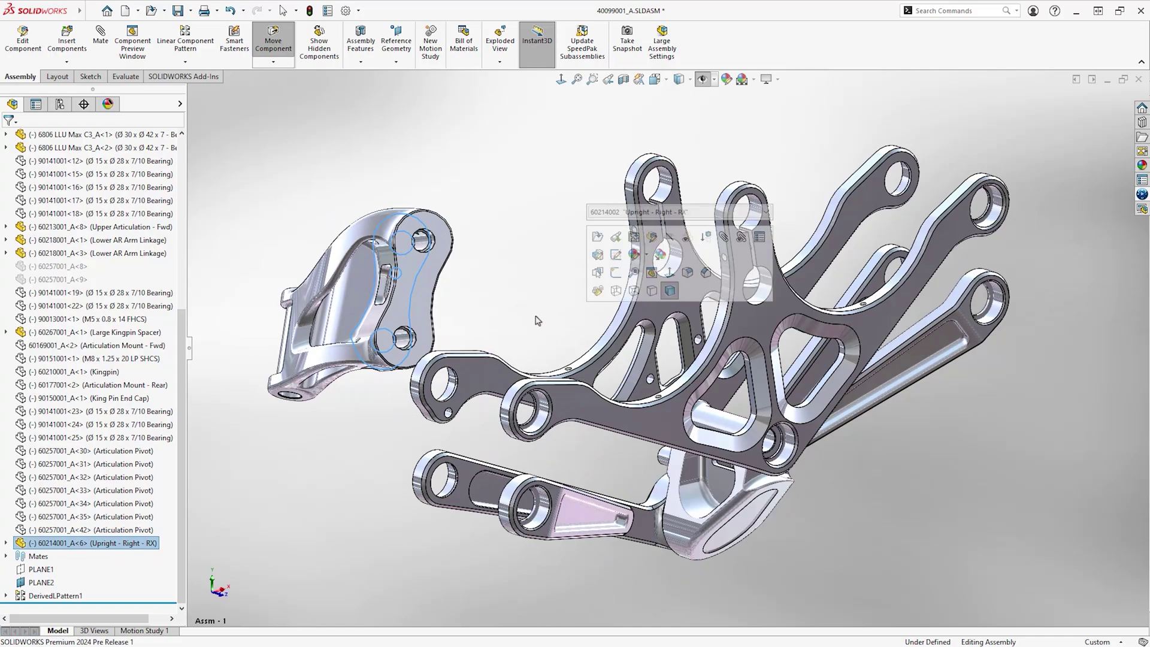
pyautogui.press('Escape')
pyautogui.moveTo(413, 288); pyautogui.dragTo(433, 314, button='right')
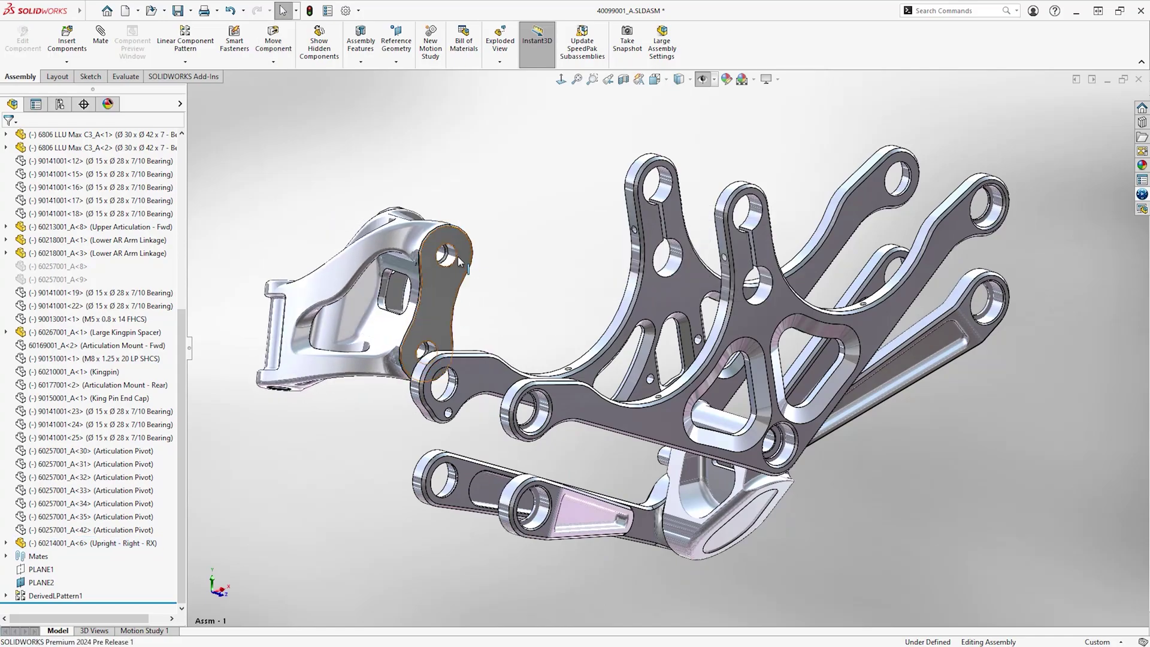
pyautogui.keyDown('alt'); pyautogui.moveTo(445, 258); pyautogui.dragTo(543, 415); pyautogui.keyUp('alt')
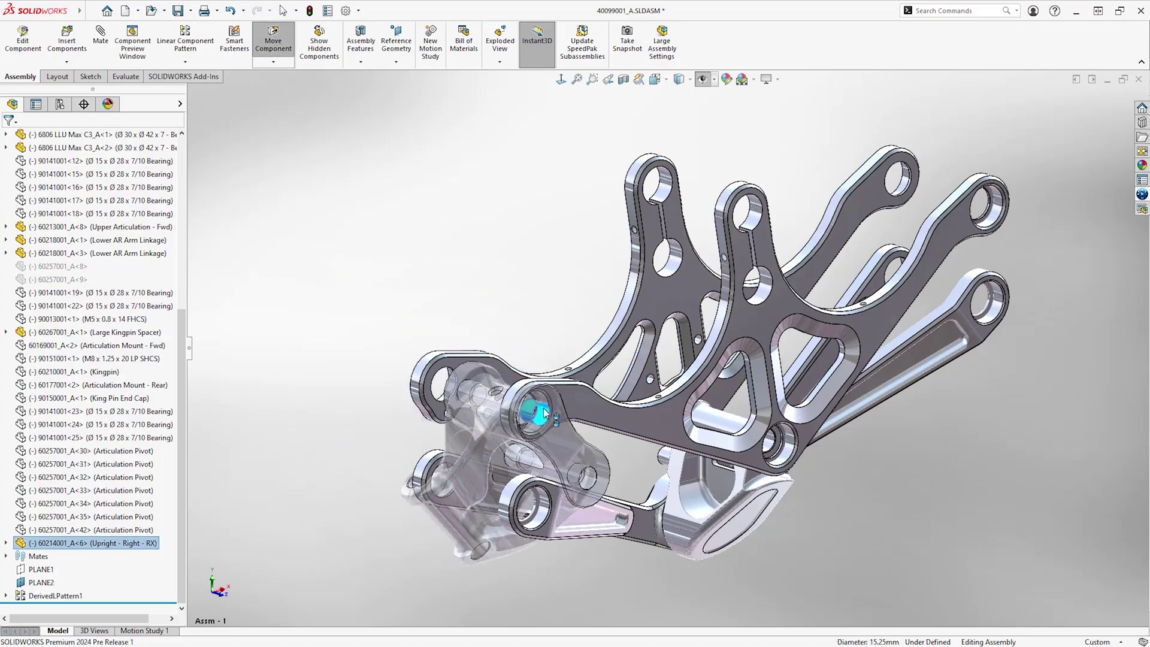
pyautogui.keyDown('alt'); pyautogui.moveTo(547, 415); pyautogui.dragTo(539, 428); pyautogui.keyUp('alt')
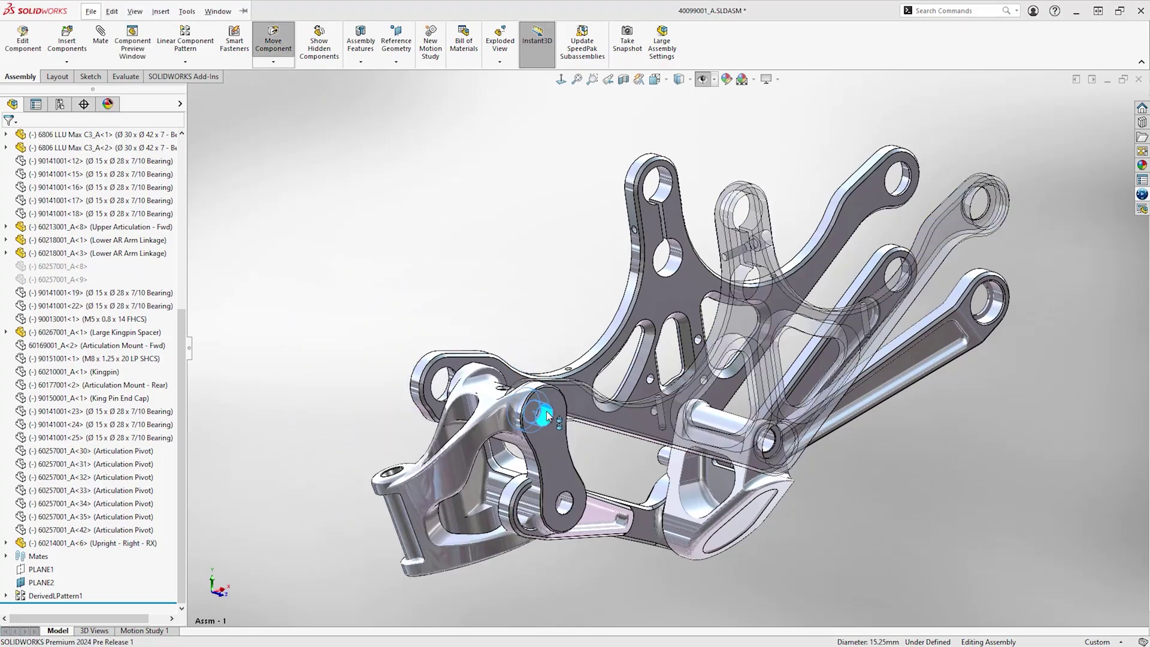
pyautogui.click(533, 432)
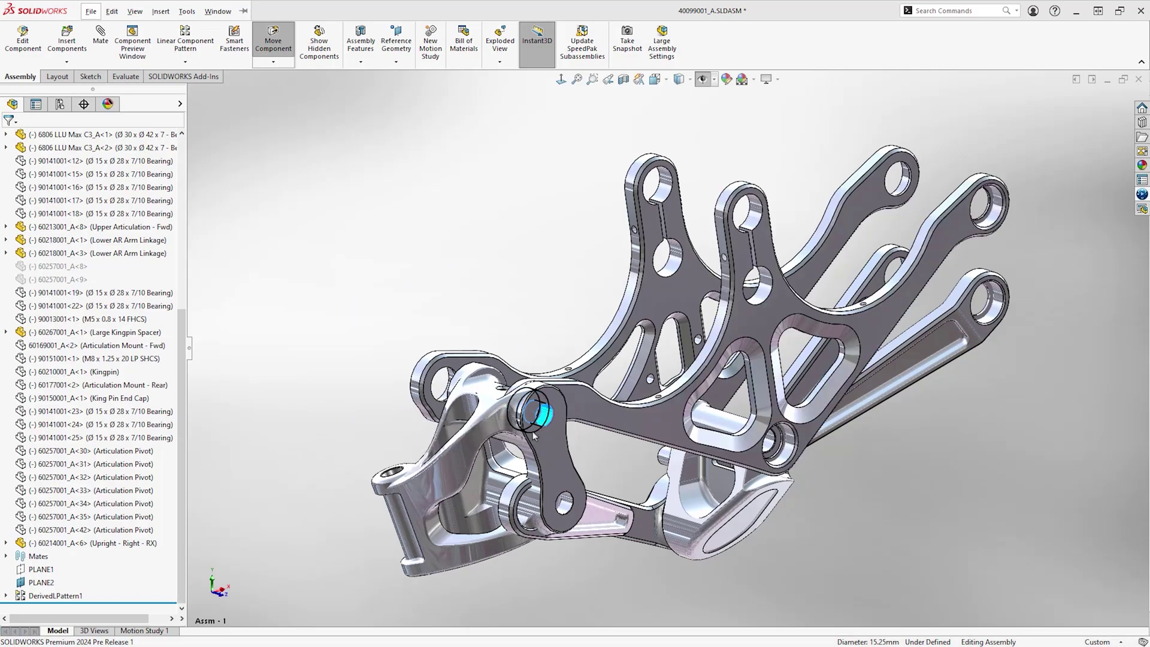
# Step: Mate the Lower AR Arm Linkage hole concentric with the upright's hole
pyautogui.click(541, 608)
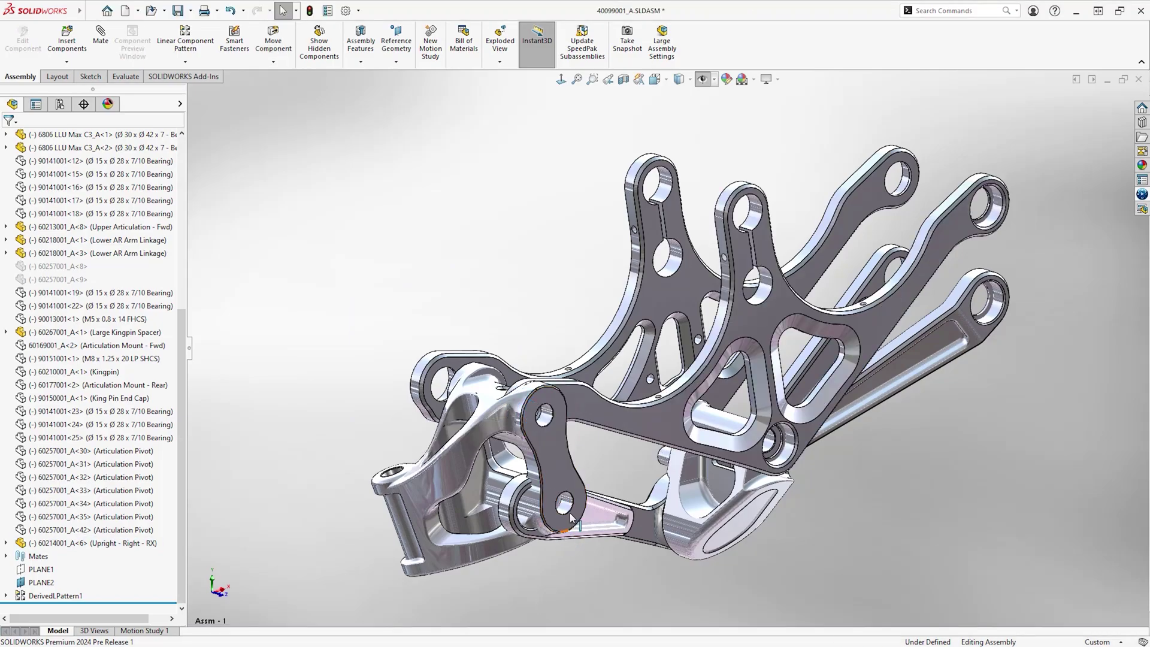
pyautogui.click(564, 506)
pyautogui.keyDown('ctrl'); pyautogui.click(508, 499); pyautogui.keyUp('ctrl')
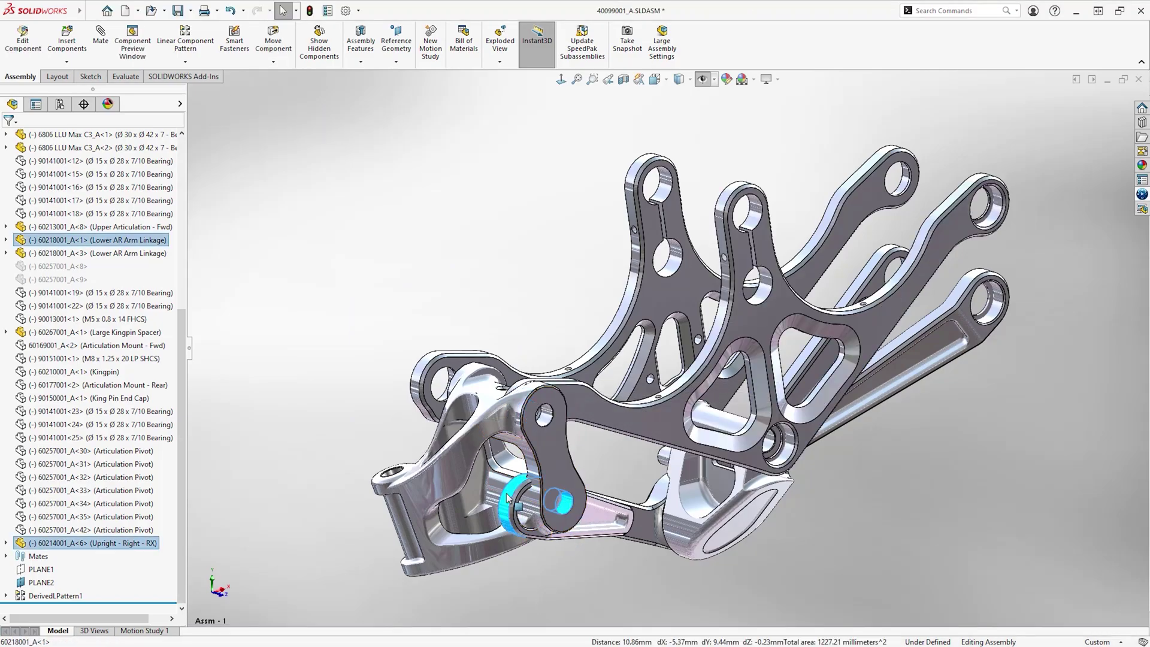
pyautogui.click(584, 484)
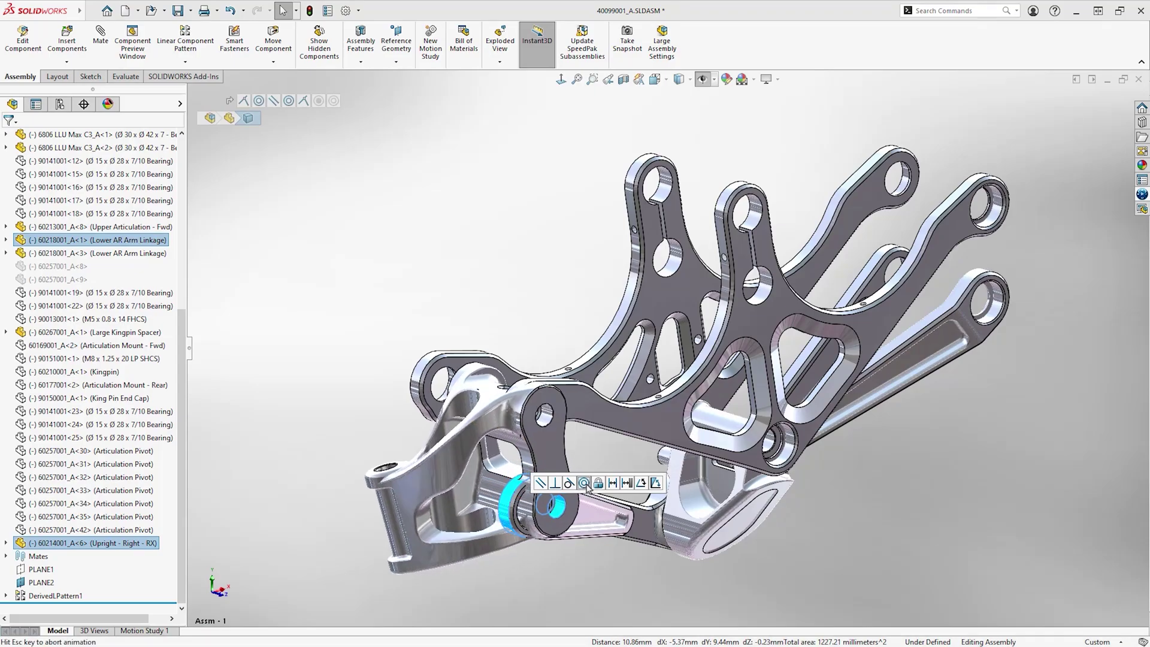
pyautogui.press('Escape')
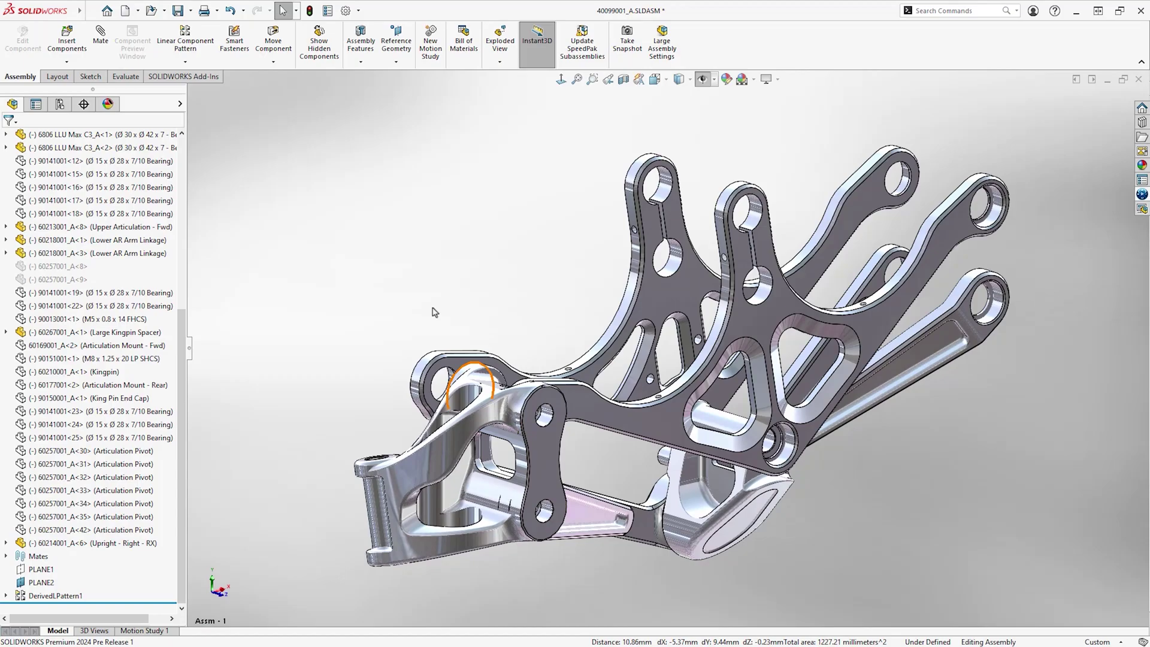
# Step: Start an advanced Width mate and select the upright's two side faces
pyautogui.press('s')
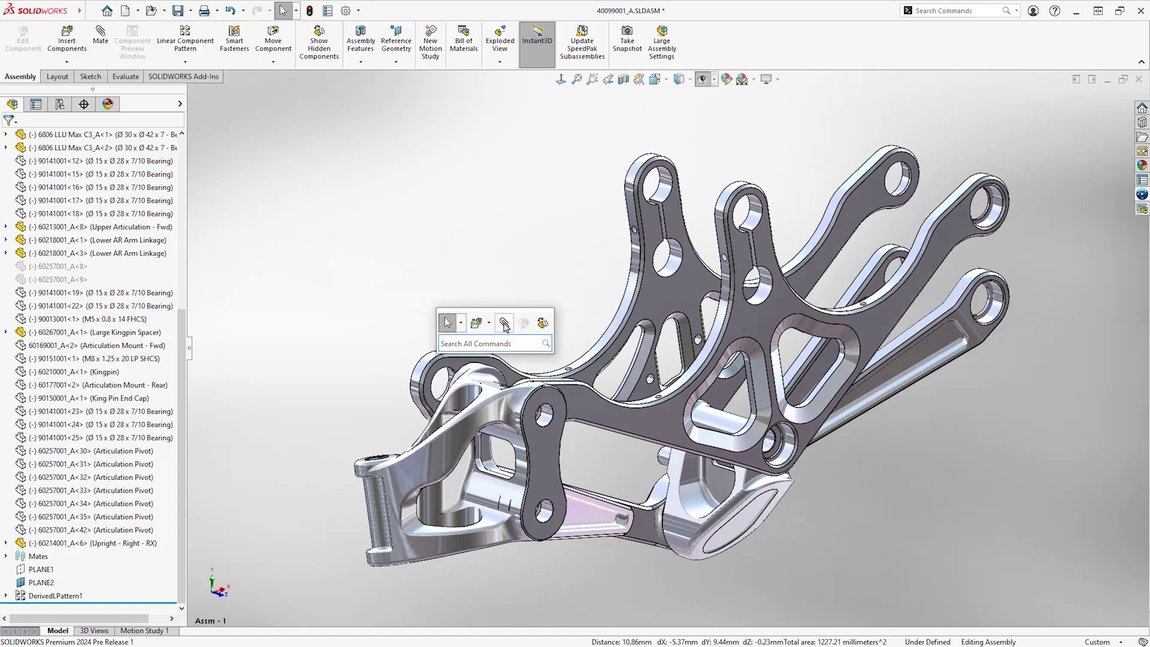
pyautogui.click(506, 324)
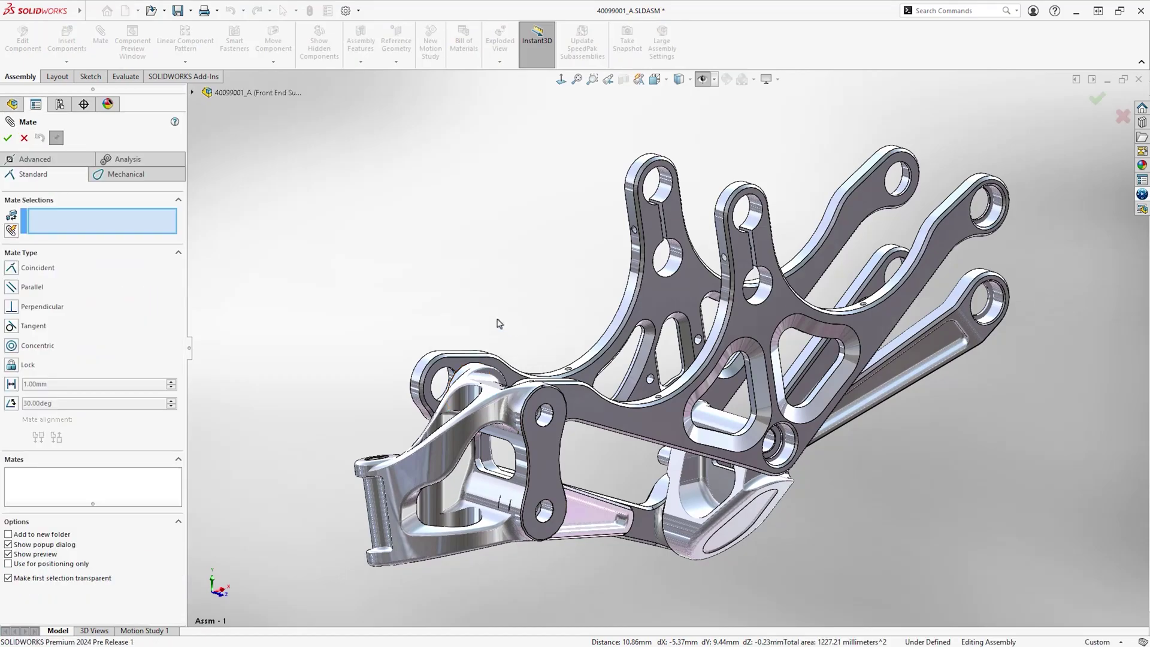
pyautogui.click(50, 163)
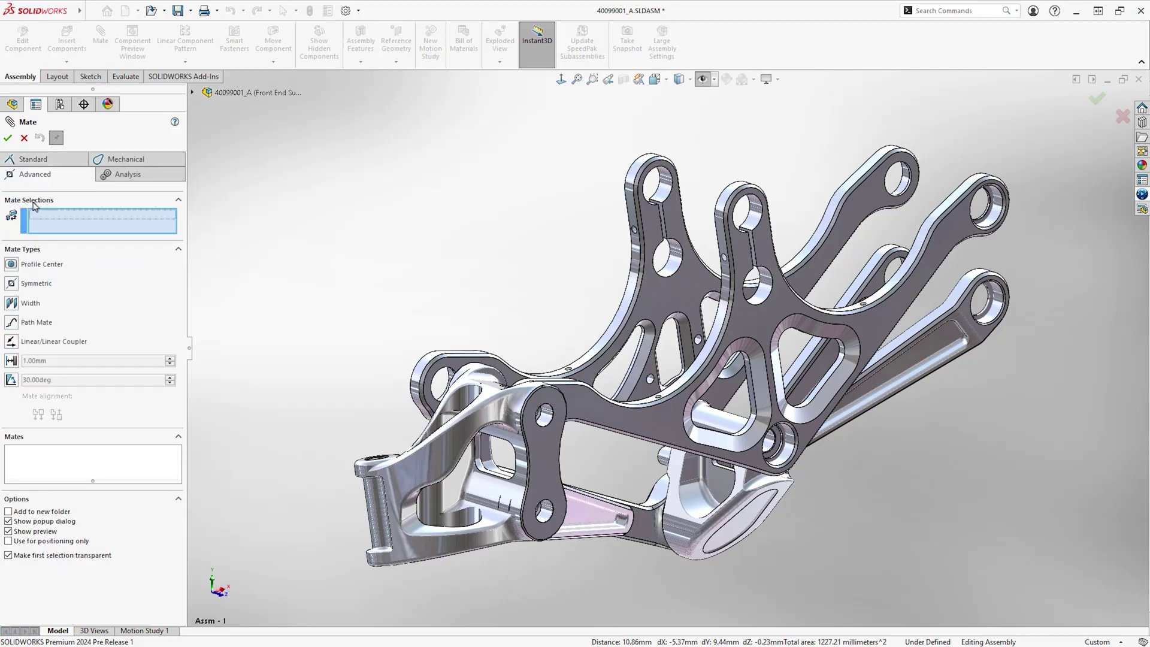
pyautogui.click(15, 307)
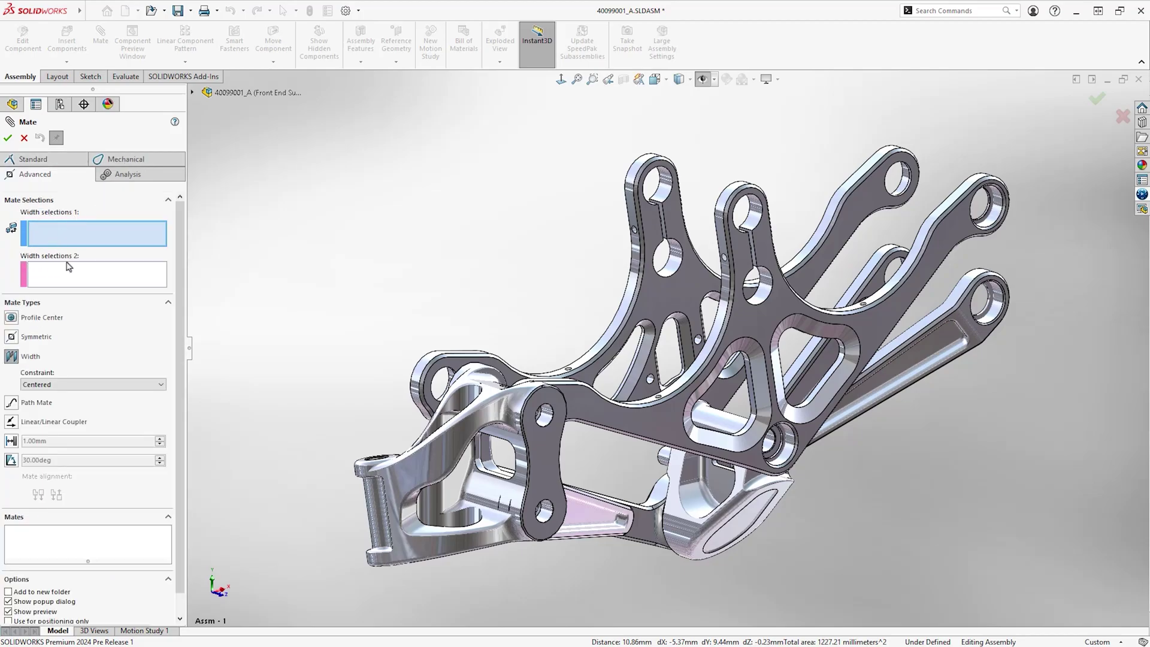
pyautogui.click(447, 415)
pyautogui.moveTo(447, 415); pyautogui.dragTo(453, 489, button='middle')
pyautogui.click(454, 489)
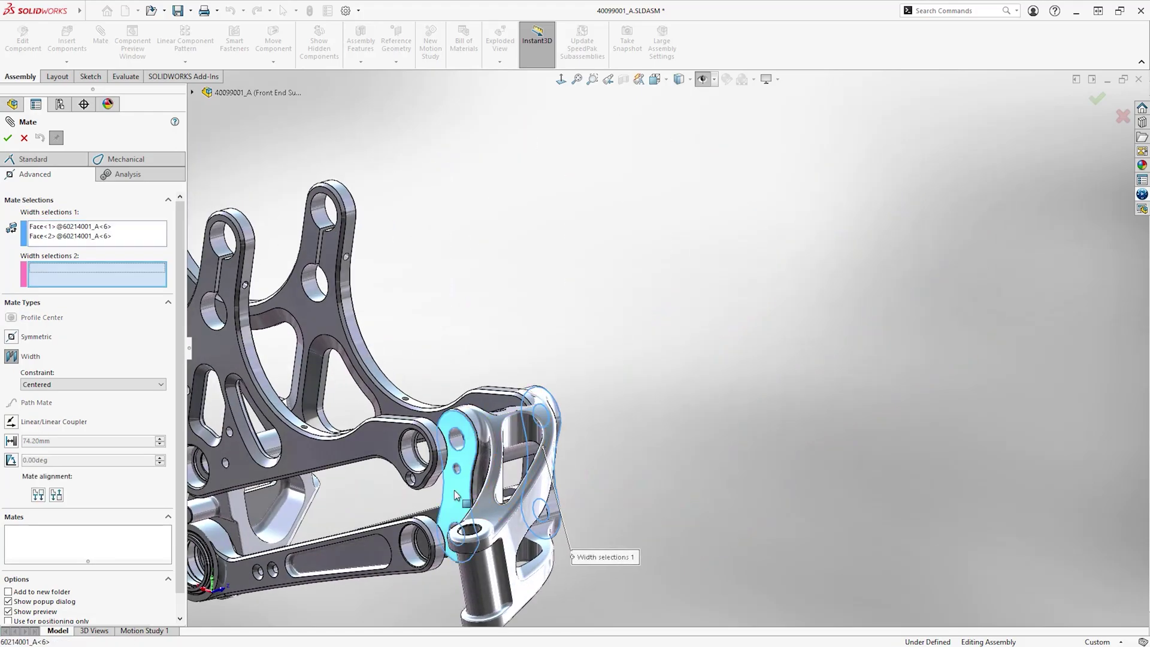
# Step: Add both upper articulation plate faces and accept the Centered width mate
pyautogui.click(373, 443)
pyautogui.moveTo(373, 443)
pyautogui.mouseDown(button='middle')
pyautogui.moveTo(538, 360)
pyautogui.moveTo(613, 358)
pyautogui.mouseUp(button='middle')
pyautogui.click(593, 377)
pyautogui.click(115, 385)
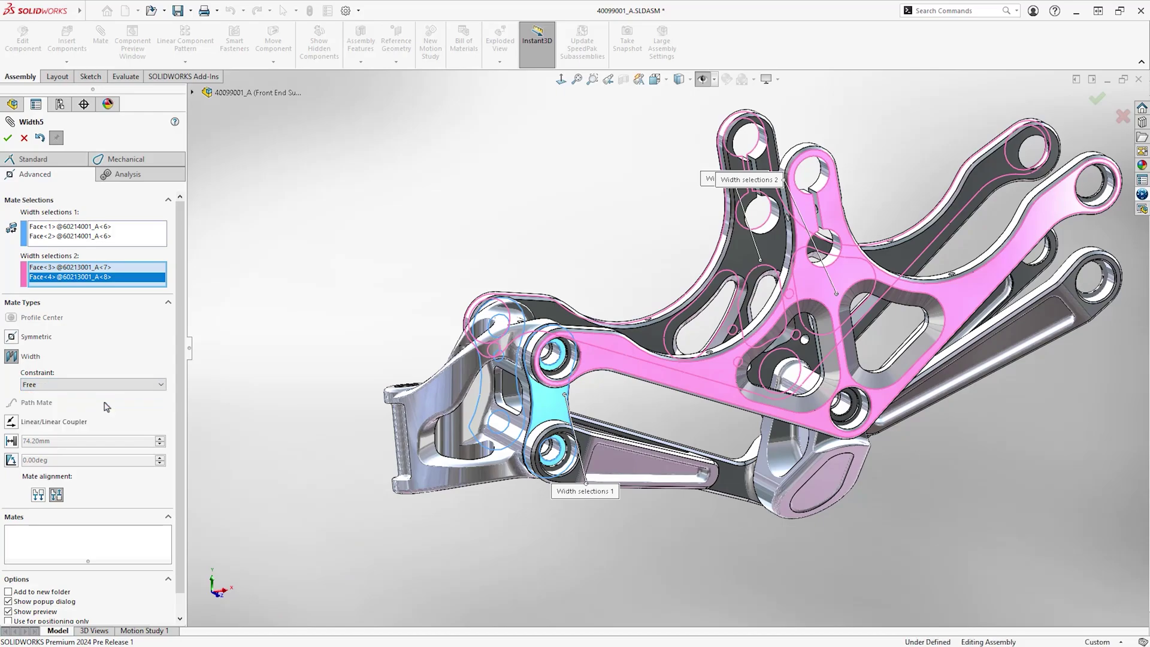
pyautogui.click(40, 385)
pyautogui.click(35, 418)
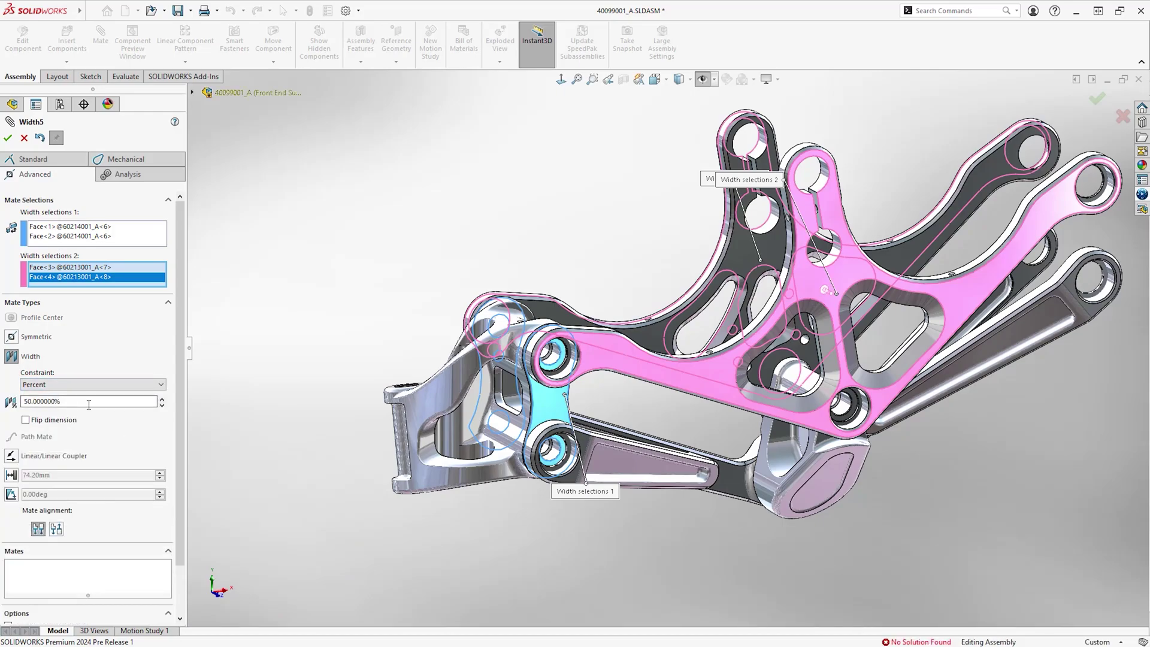
pyautogui.click(115, 384)
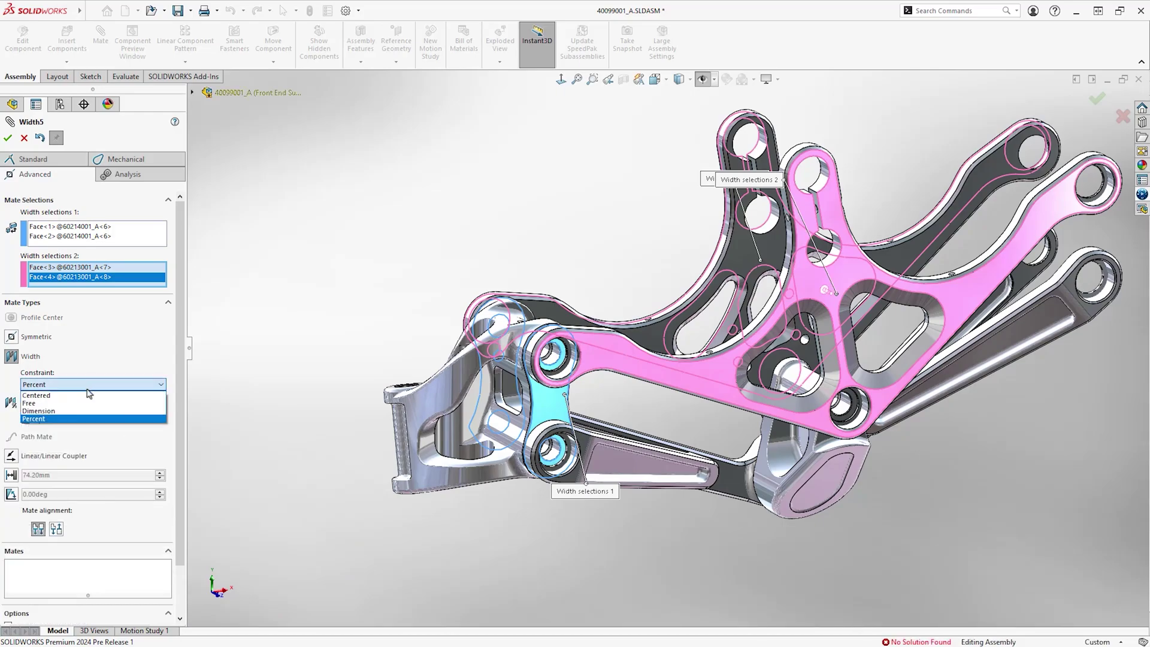
pyautogui.click(8, 138)
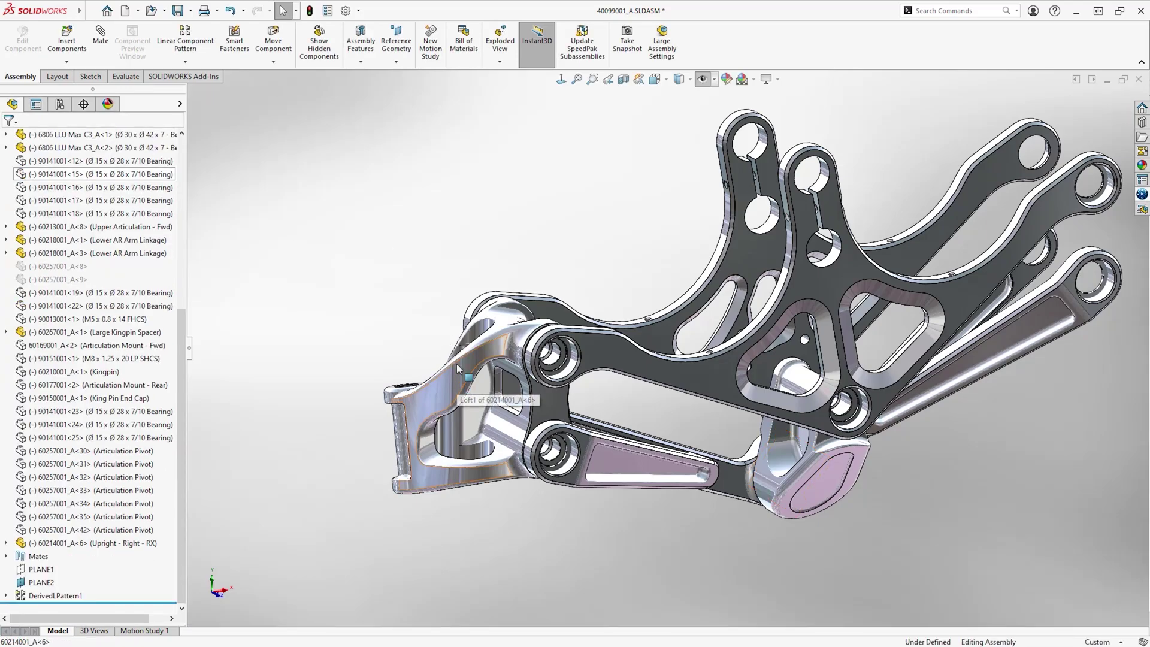
# Step: Seat the bushing in the upright's upper pivot using Temporary Fix/Group, then zoom to fit
pyautogui.moveTo(457, 364); pyautogui.dragTo(454, 388)
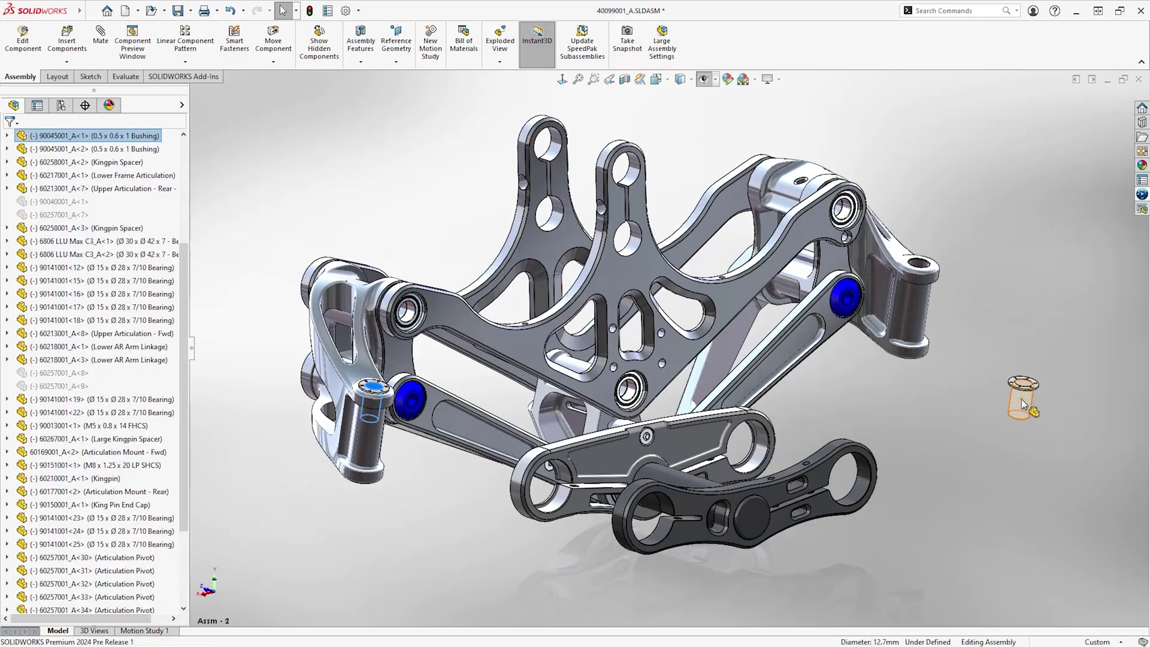
pyautogui.scroll(-3, 1024, 404)
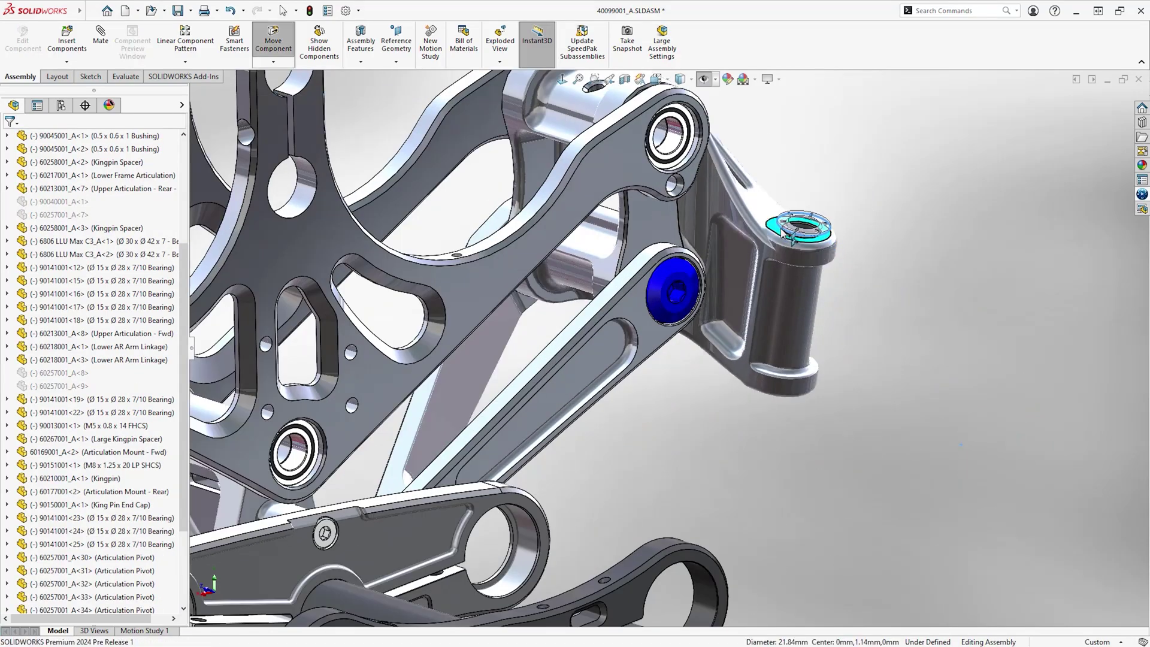
pyautogui.click(782, 230)
pyautogui.scroll(-2, 844, 157)
pyautogui.rightClick(824, 189)
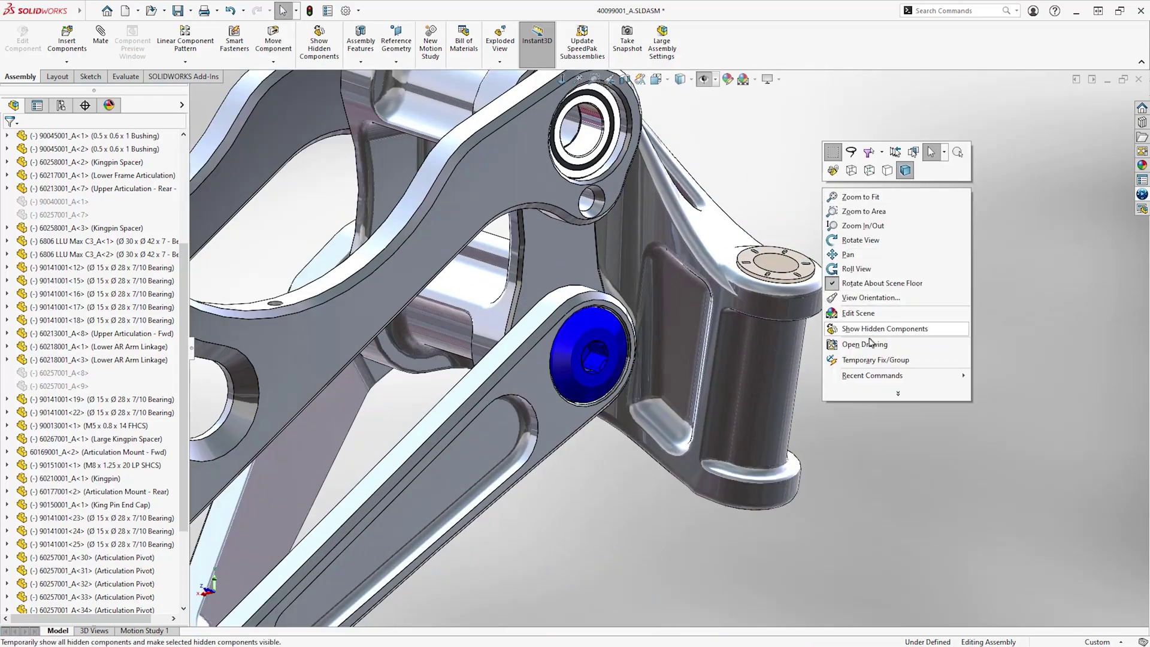
pyautogui.click(875, 359)
pyautogui.press('Return')
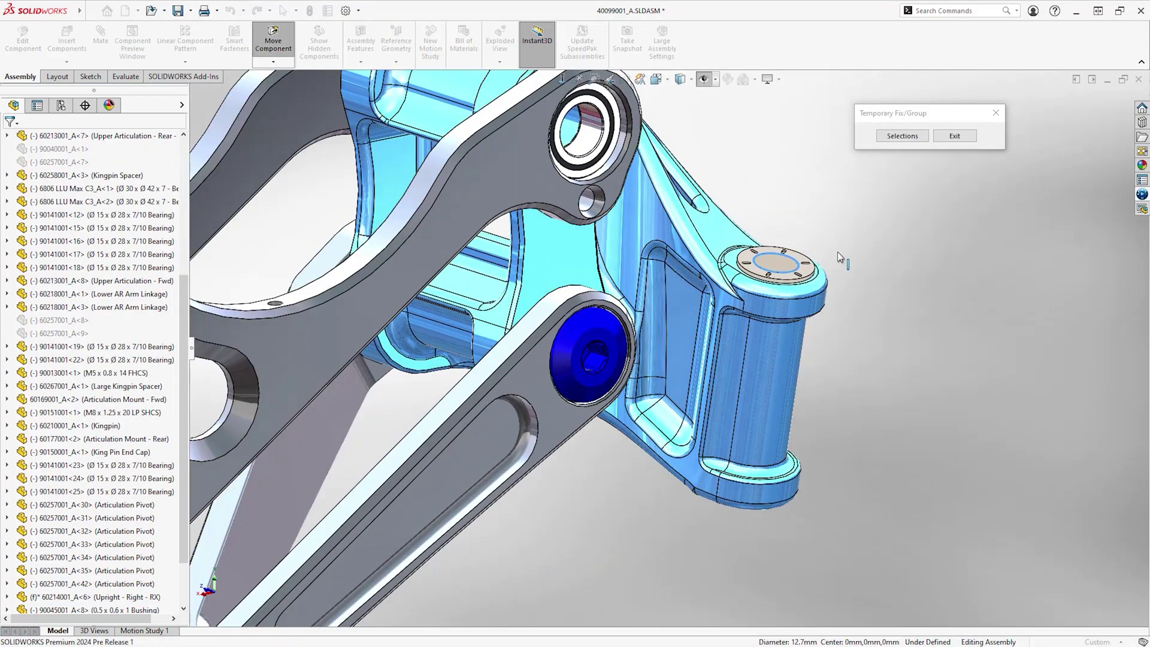
pyautogui.press('Escape')
pyautogui.press('f')
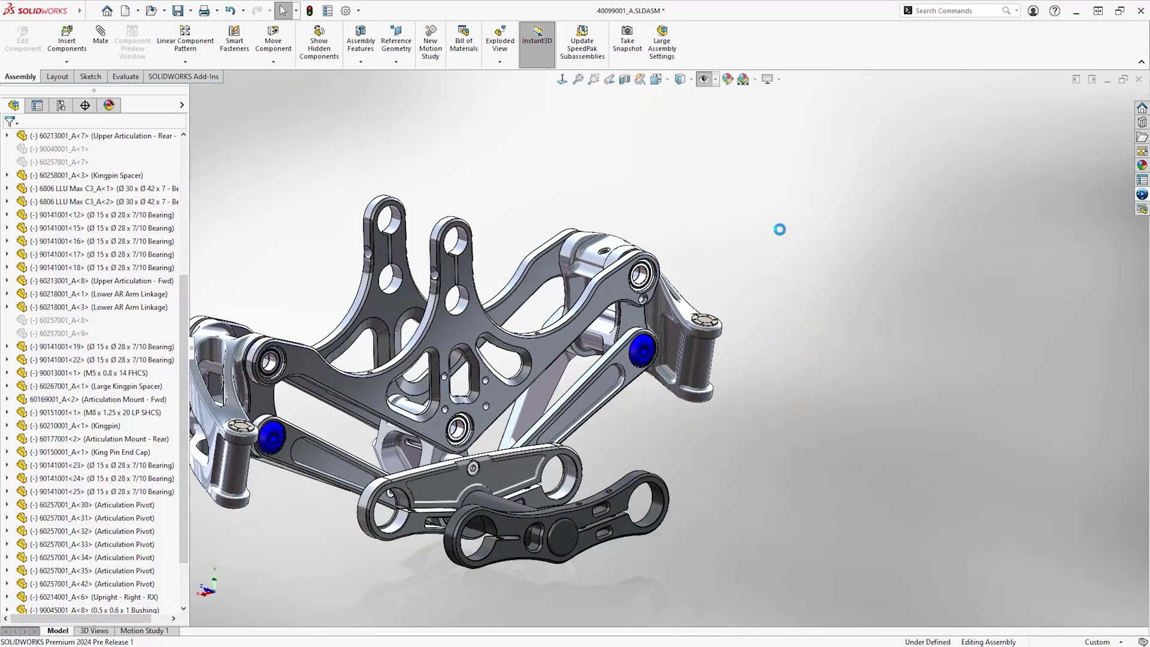
pyautogui.scroll(-3, 476, 385)
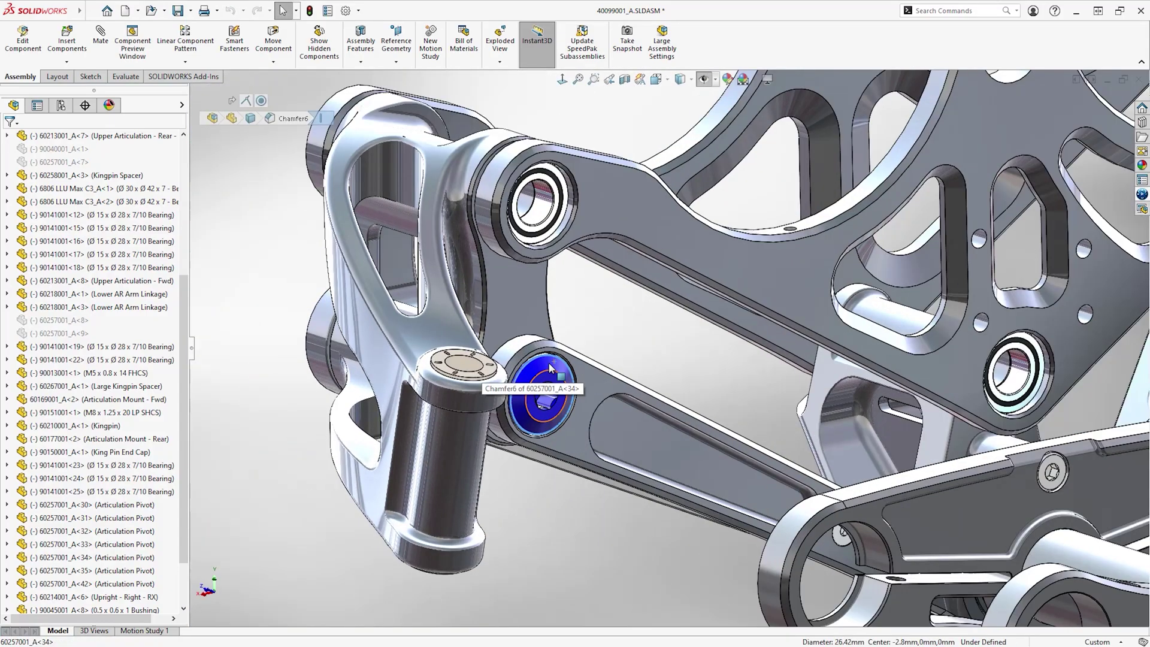
# Step: Review the blue bolt's SHCS mate reference: coincident on Plane3, concentric, rotation locked
pyautogui.click(539, 396)
pyautogui.rightClick(79, 294)
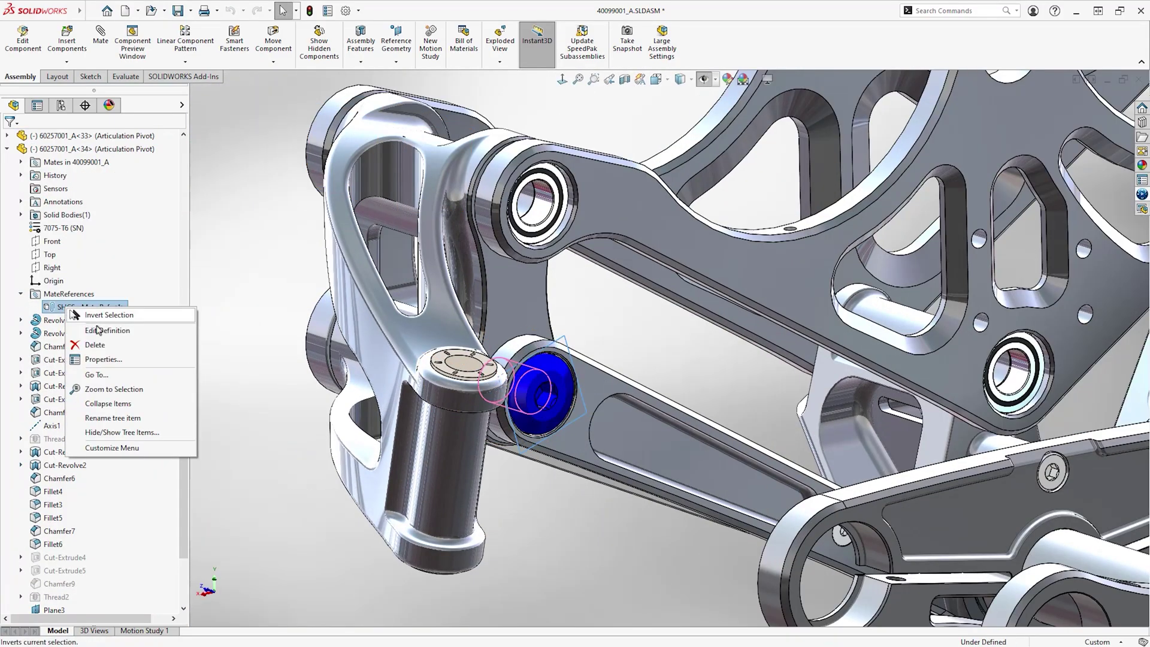
pyautogui.click(99, 332)
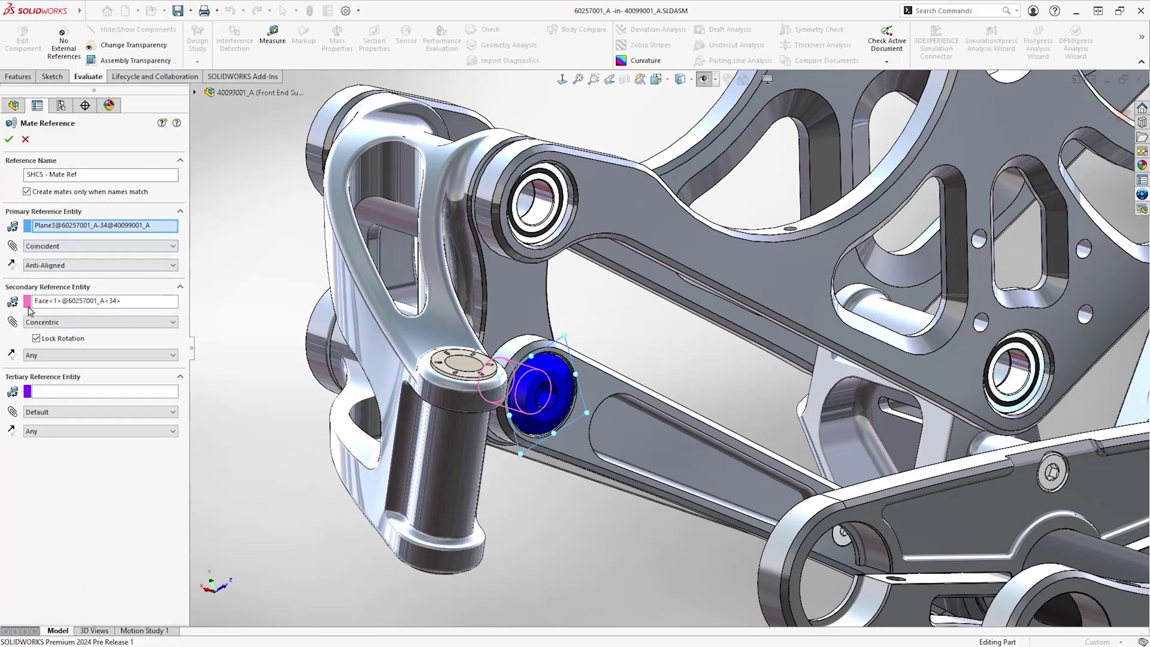
pyautogui.click(10, 139)
pyautogui.click(22, 40)
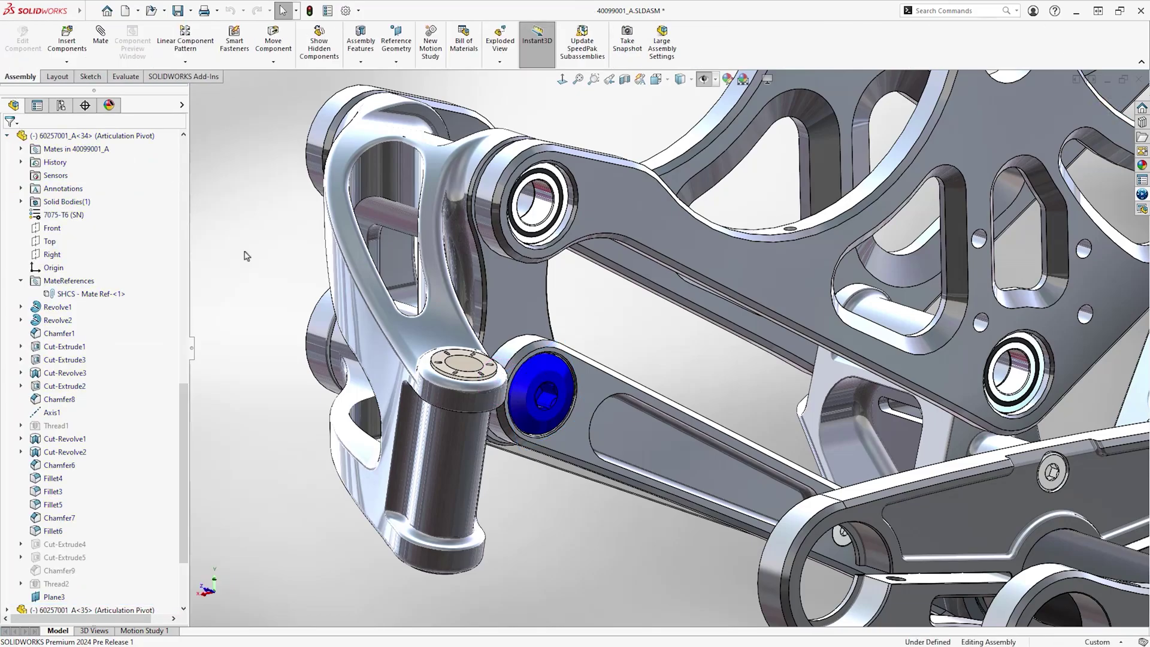
pyautogui.scroll(3, 565, 498)
# Step: Add pivot bolts to the upper-left, lower-centre and upper-right holes using SHCS - Mate Ref
pyautogui.keyDown('alt'); pyautogui.moveTo(513, 445); pyautogui.dragTo(606, 215); pyautogui.keyUp('alt')
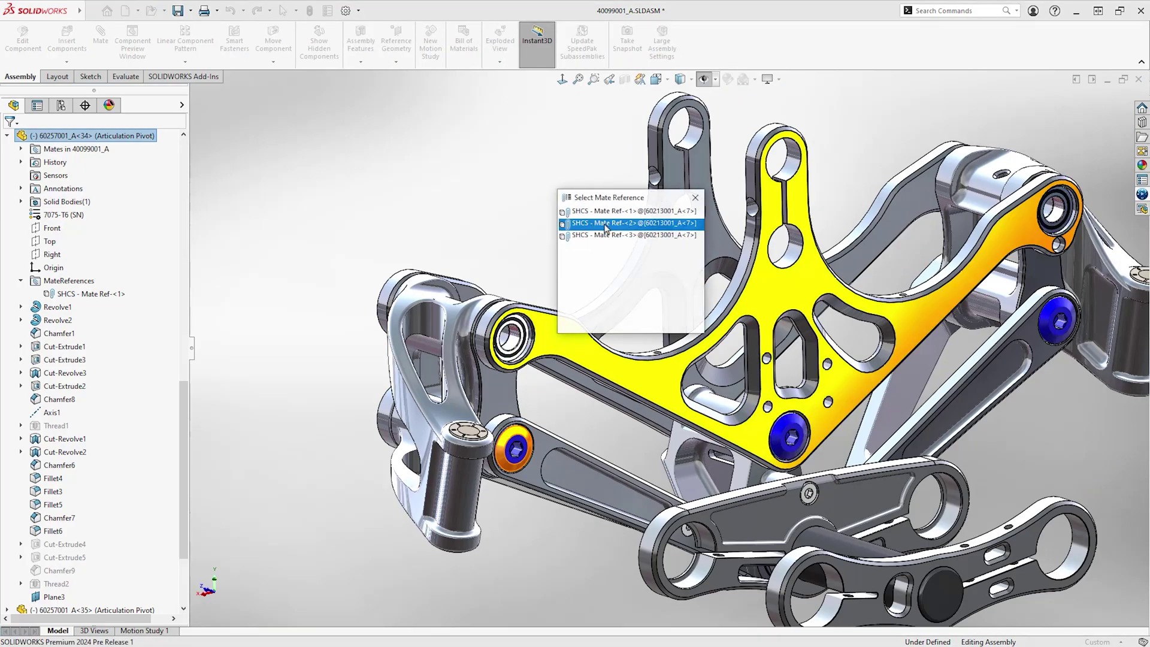
pyautogui.click(596, 214)
pyautogui.keyDown('alt'); pyautogui.moveTo(520, 326); pyautogui.dragTo(782, 435); pyautogui.keyUp('alt')
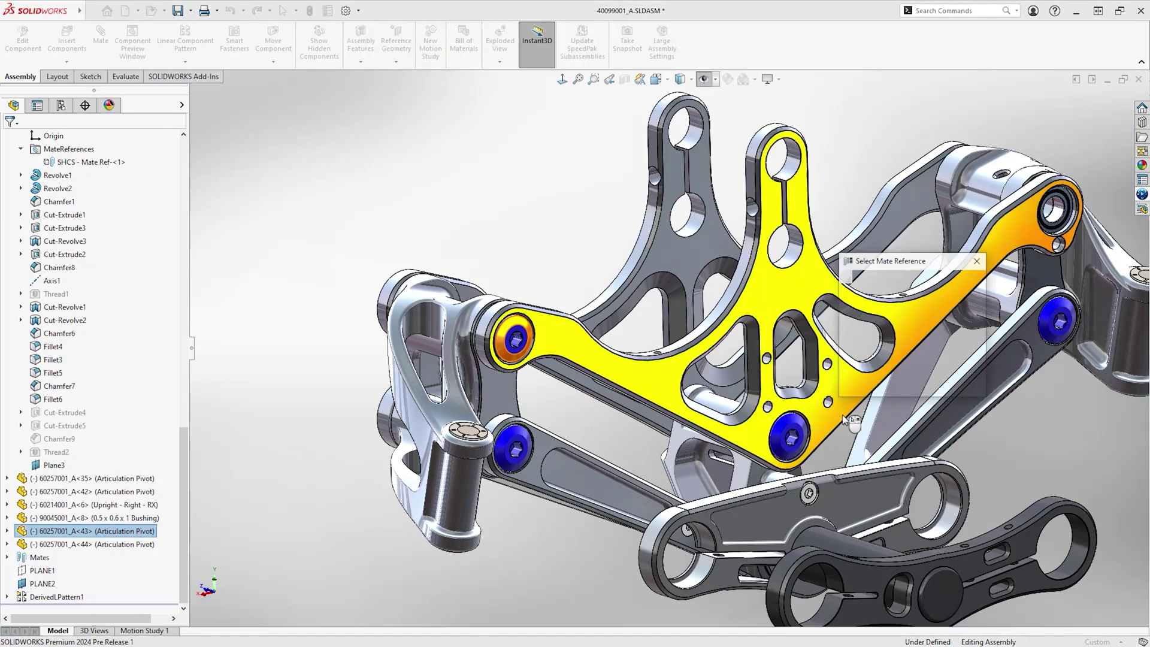
pyautogui.click(862, 289)
pyautogui.keyDown('alt'); pyautogui.moveTo(513, 475); pyautogui.dragTo(789, 246); pyautogui.keyUp('alt')
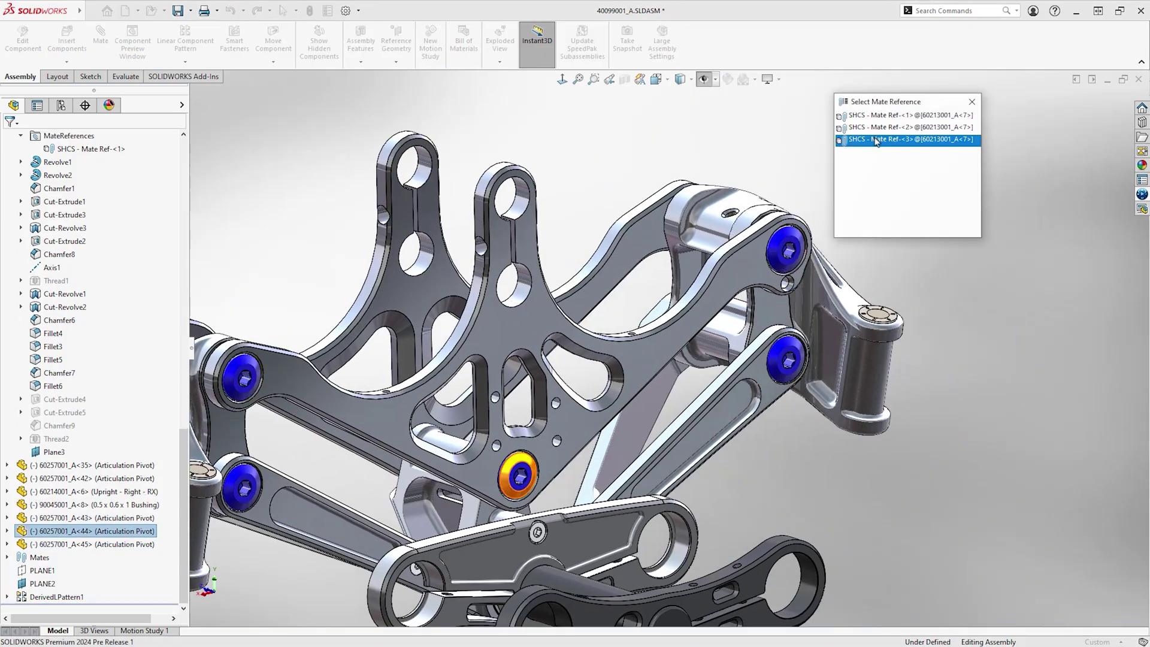
pyautogui.click(877, 143)
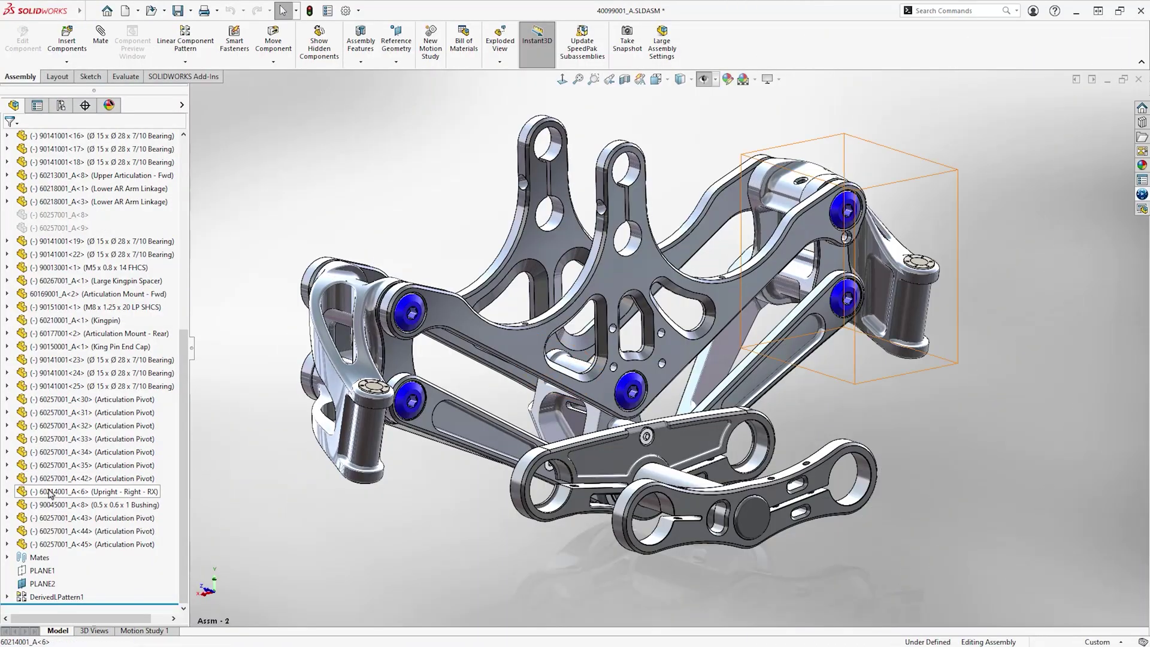
# Step: Move Upright and Bushing below 60257001_A<43> in the FeatureManager tree
pyautogui.click(49, 492)
pyautogui.moveTo(49, 505); pyautogui.dragTo(32, 550)
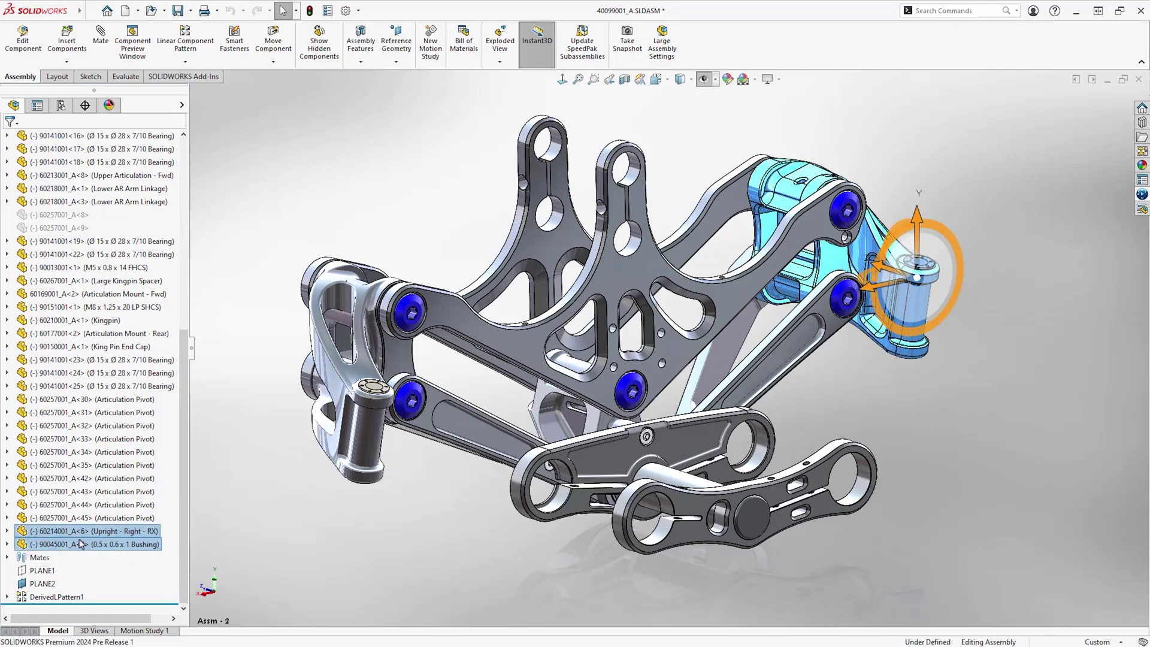
pyautogui.click(216, 536)
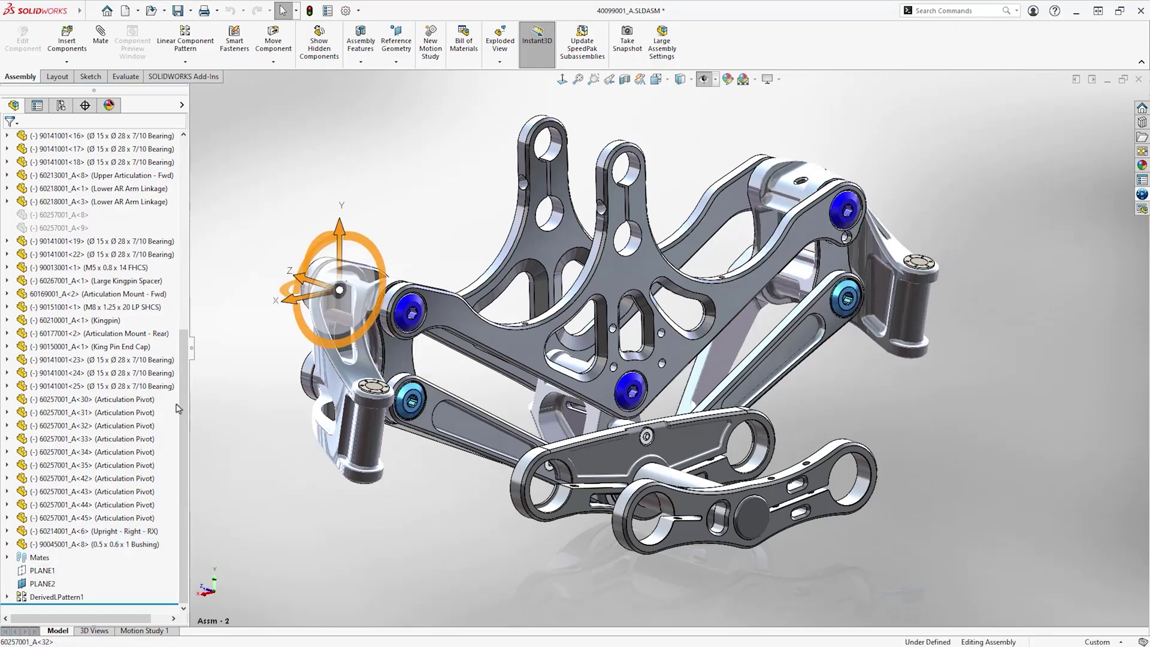
# Step: Widen the tree panel and review bolt <30>'s Component Properties without changes
pyautogui.moveTo(191, 409); pyautogui.dragTo(234, 431)
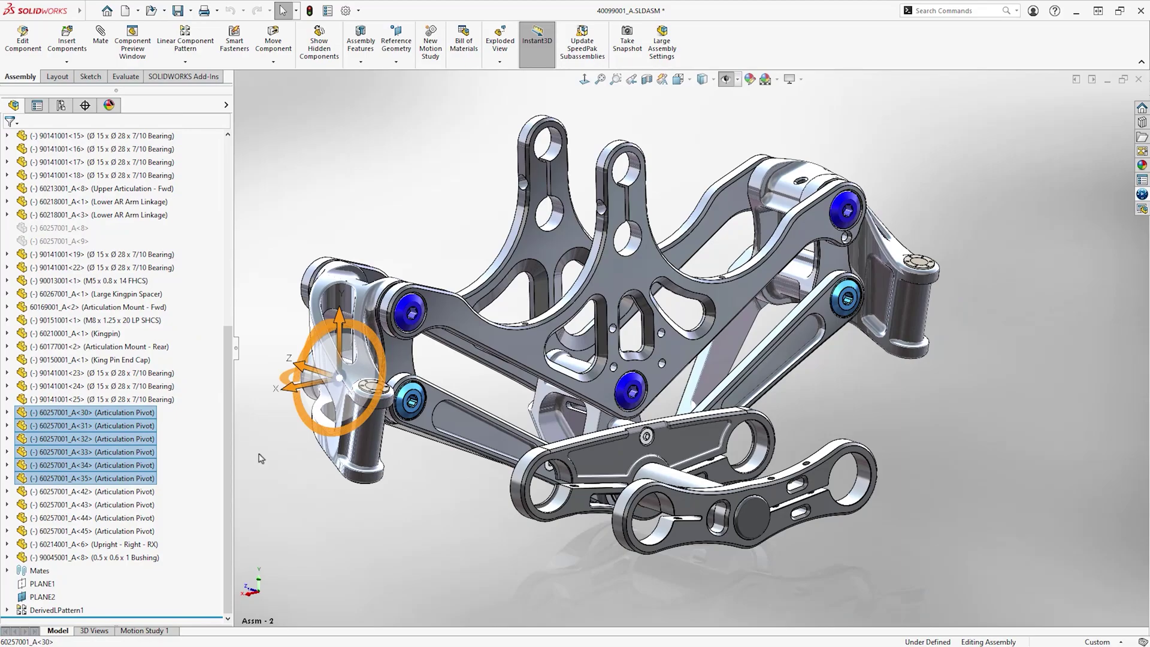
pyautogui.rightClick(115, 416)
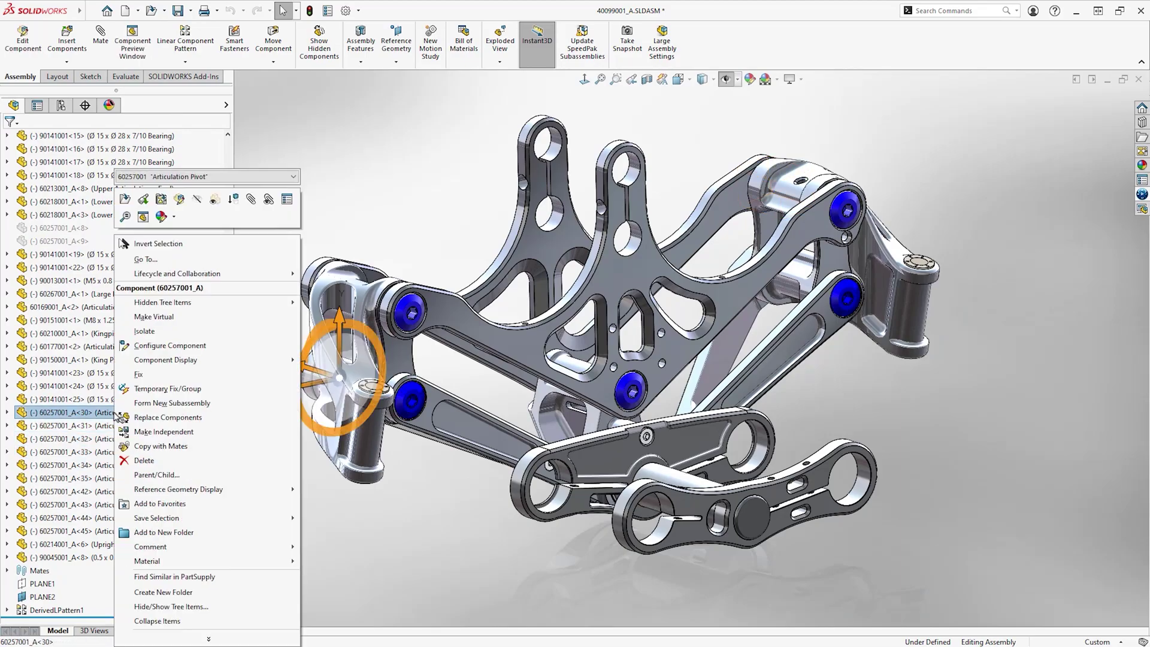
pyautogui.click(286, 199)
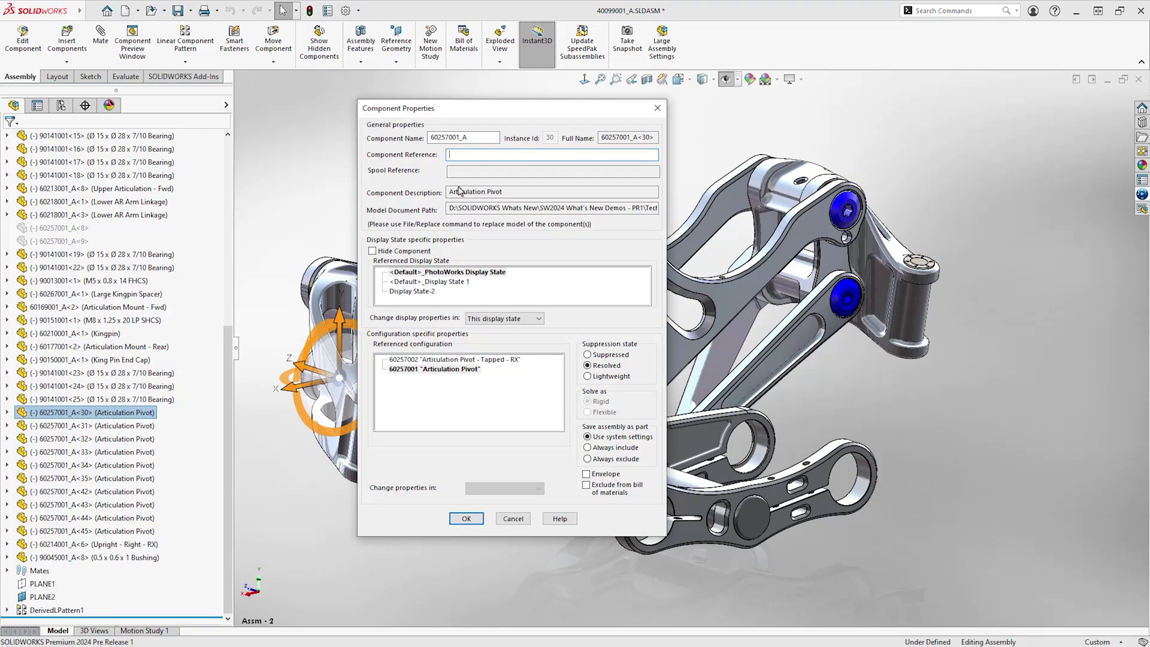
pyautogui.click(509, 520)
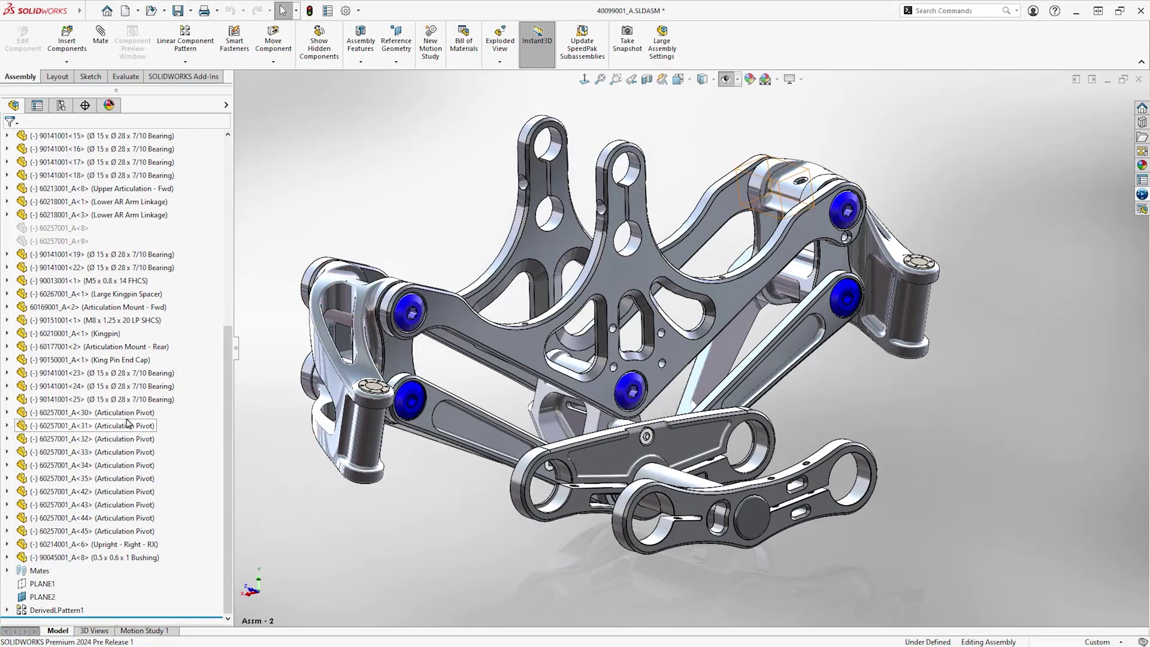
pyautogui.scroll(1, 118, 406)
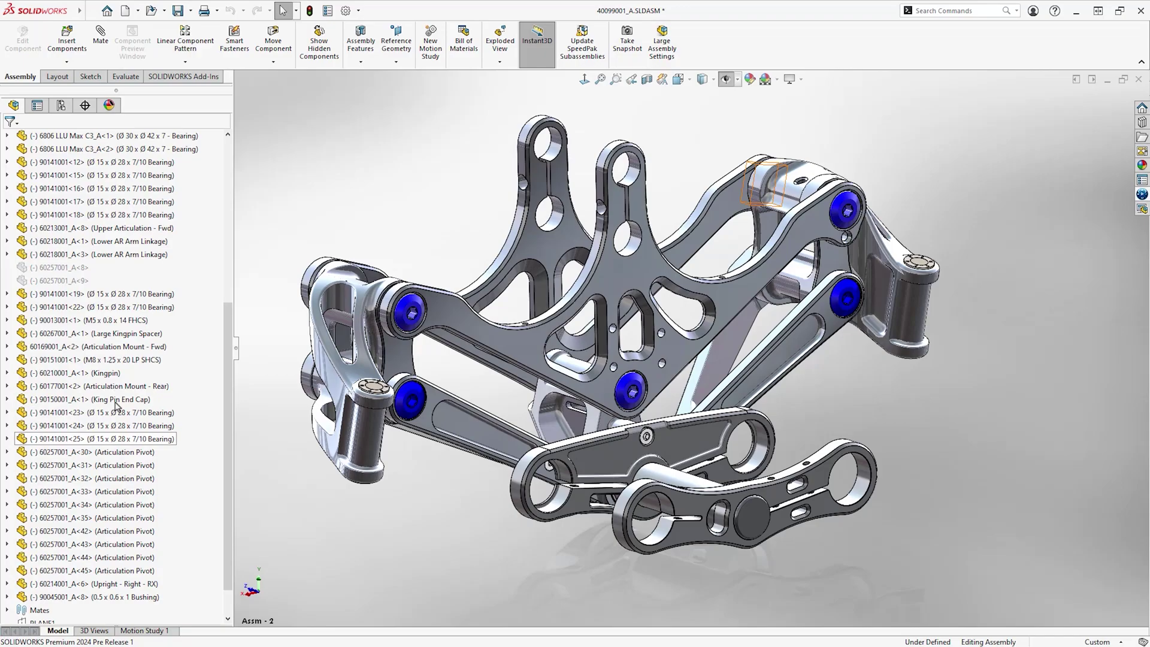
pyautogui.scroll(7, 117, 406)
# Step: Enter component references FRONT for five pivot bolts and REAR for the other five
pyautogui.rightClick(96, 136)
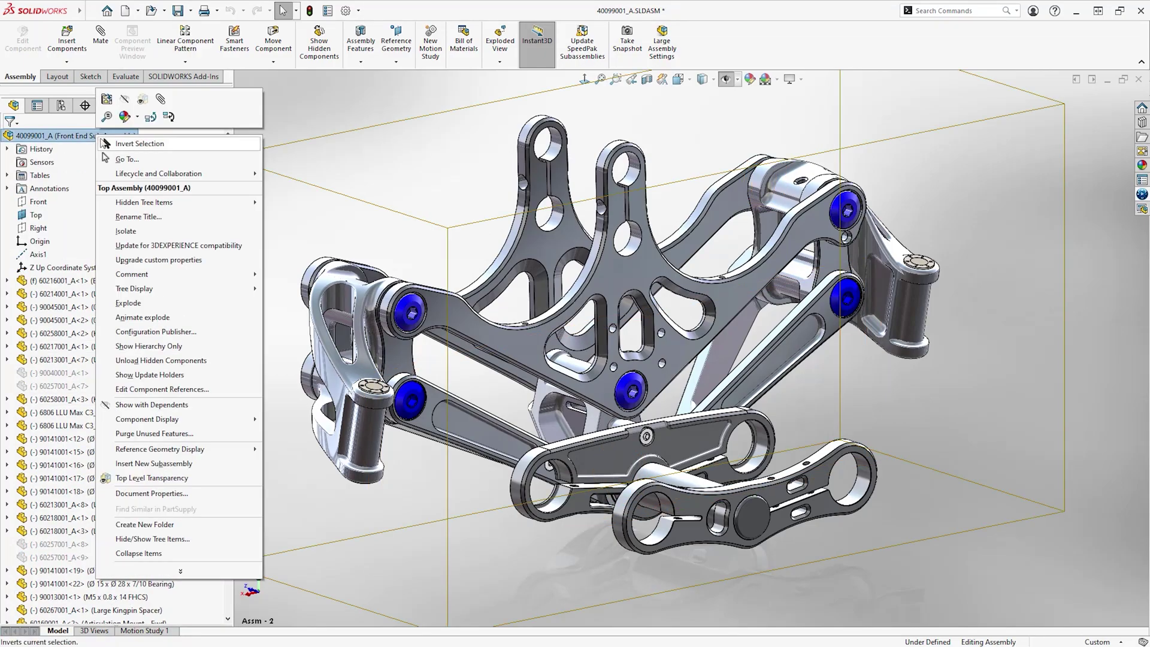
pyautogui.click(149, 390)
pyautogui.moveTo(569, 361); pyautogui.dragTo(719, 550)
pyautogui.scroll(-10, 563, 314)
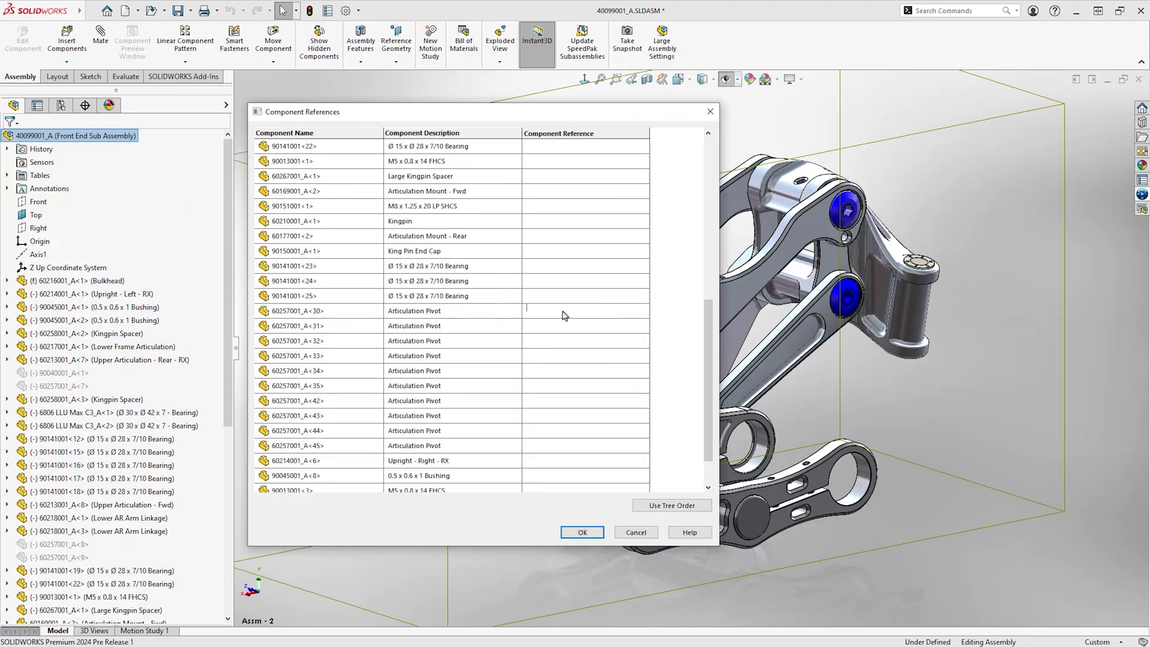
pyautogui.click(561, 338)
pyautogui.write('FRONT')
pyautogui.click(549, 356)
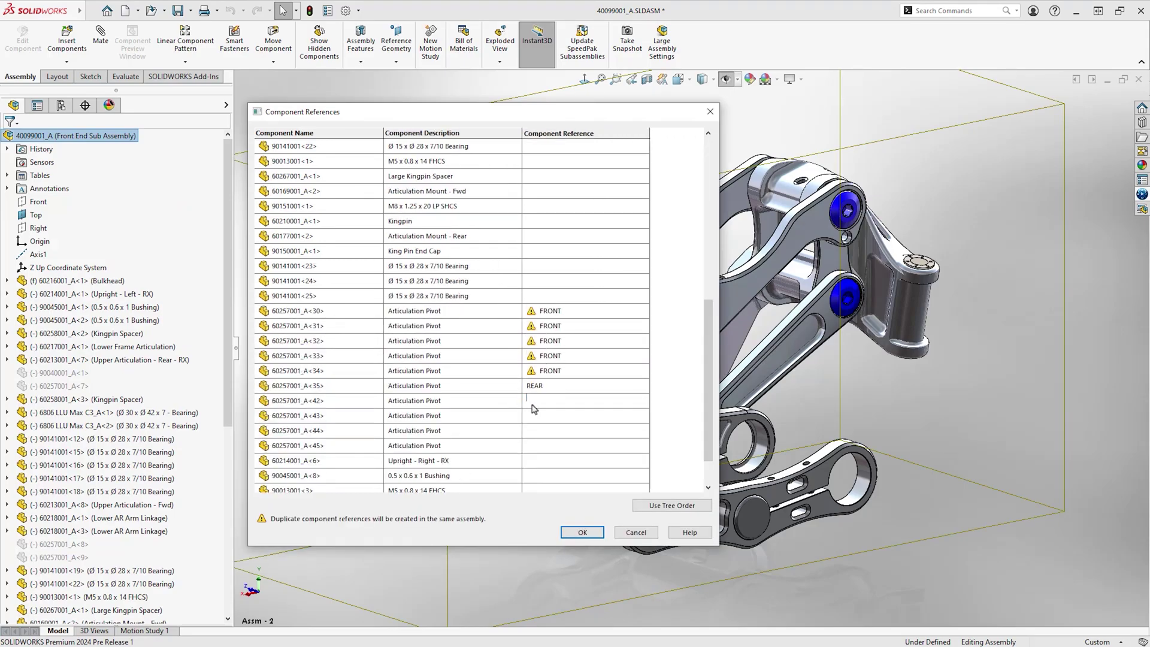
pyautogui.press('Tab')
pyautogui.write('REAR')
pyautogui.click(580, 531)
pyautogui.scroll(-5, 168, 531)
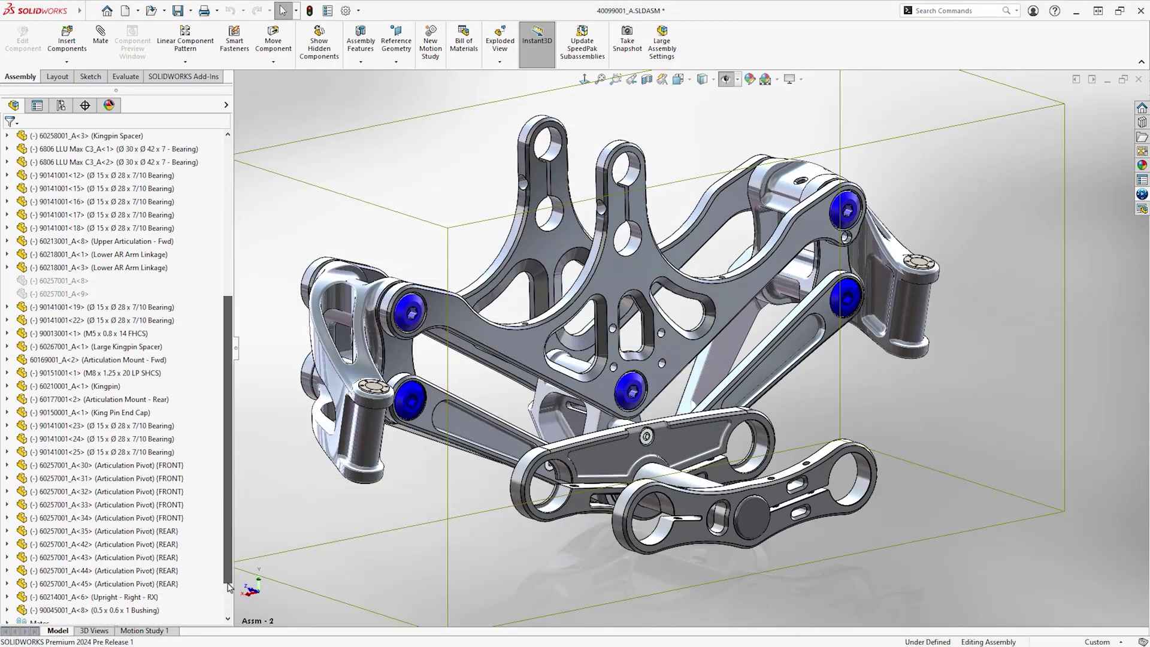
pyautogui.scroll(-3, 168, 531)
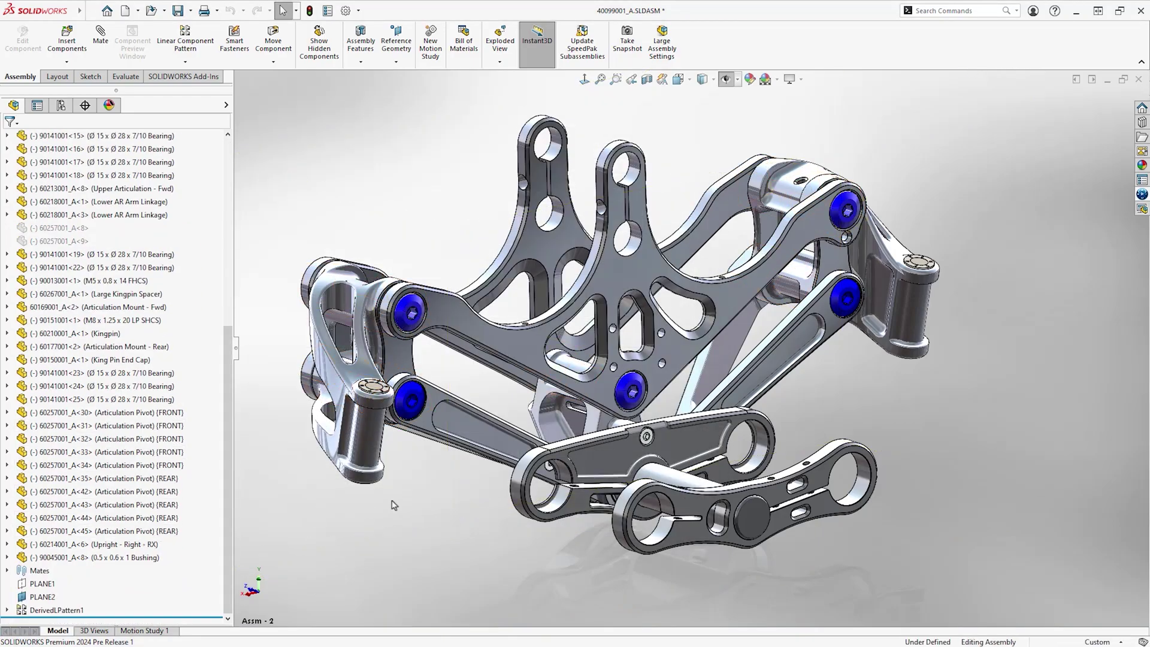
# Step: Start Defeature and load the IP Classification Rule set
pyautogui.press('s')
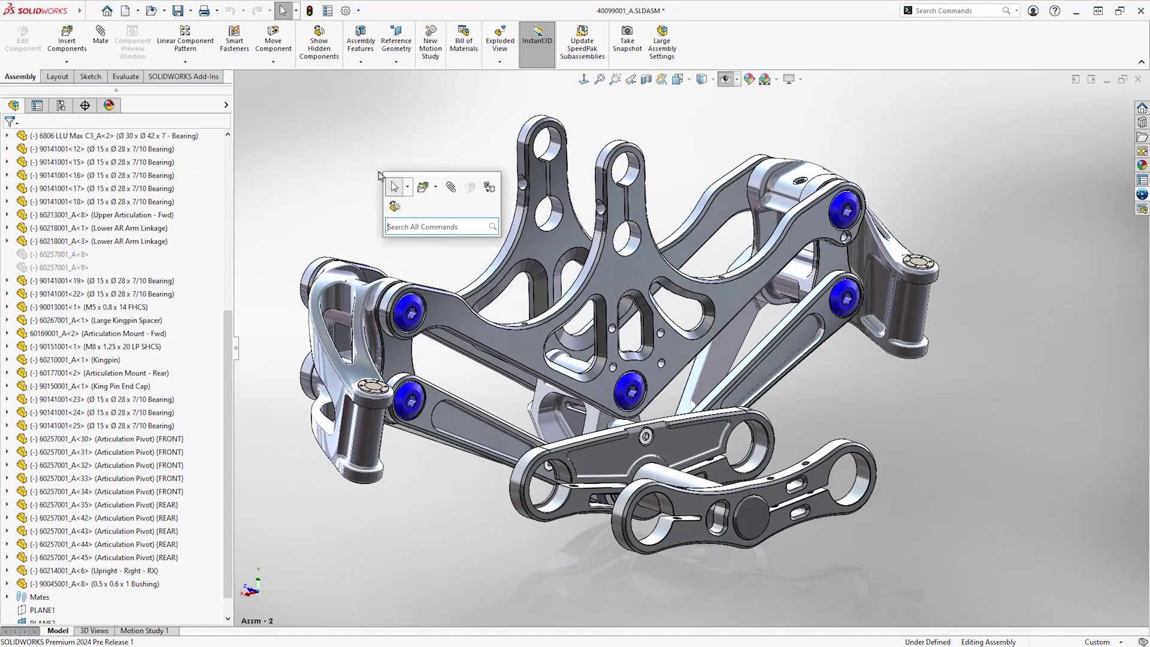
pyautogui.click(490, 188)
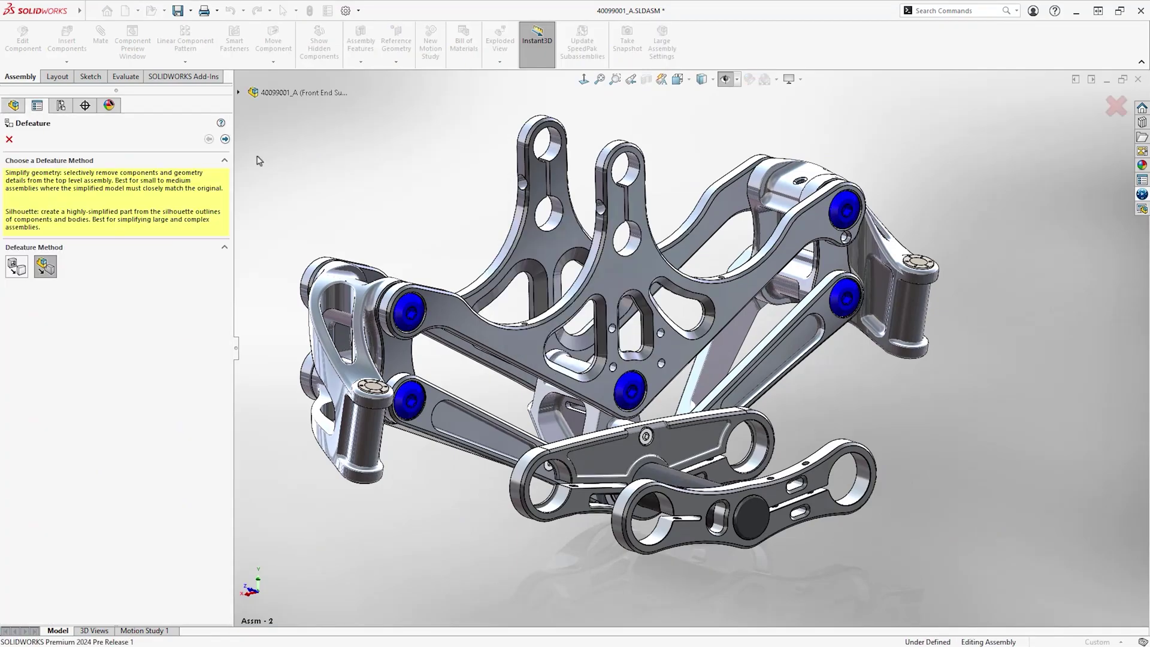
pyautogui.click(225, 141)
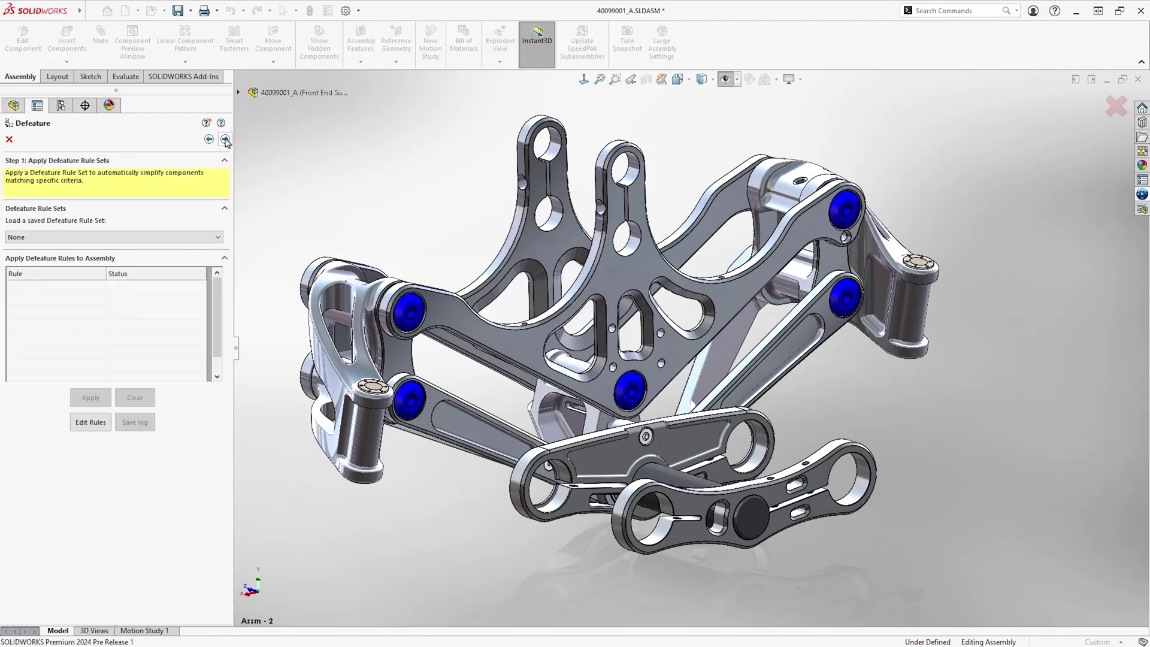
pyautogui.click(149, 234)
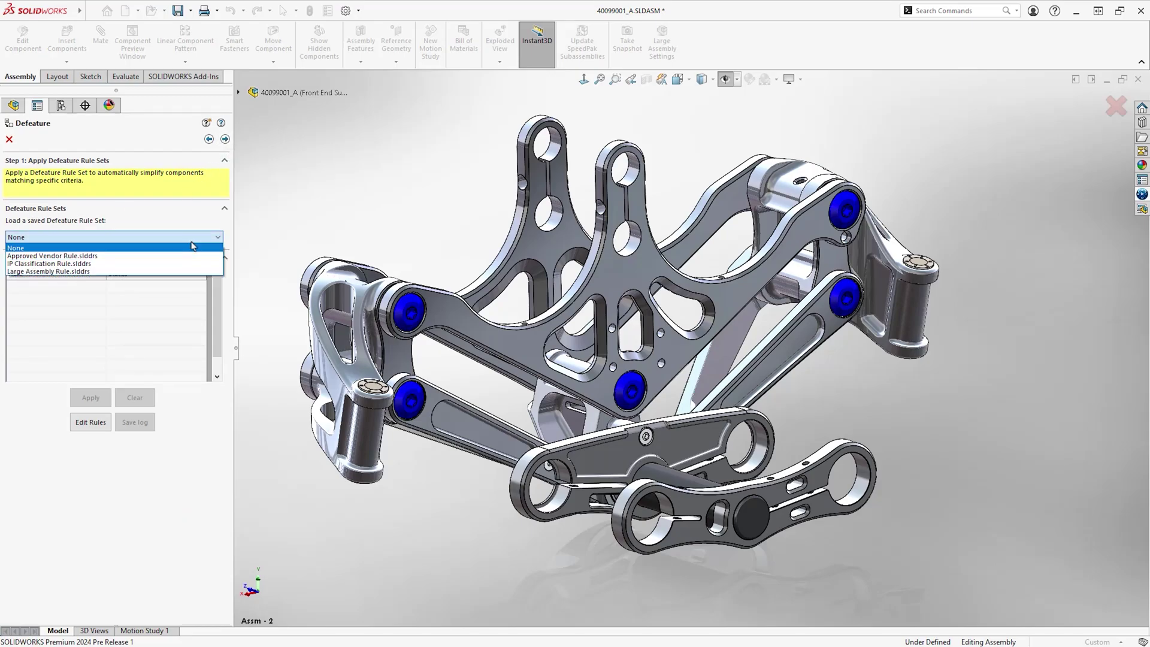
pyautogui.click(186, 266)
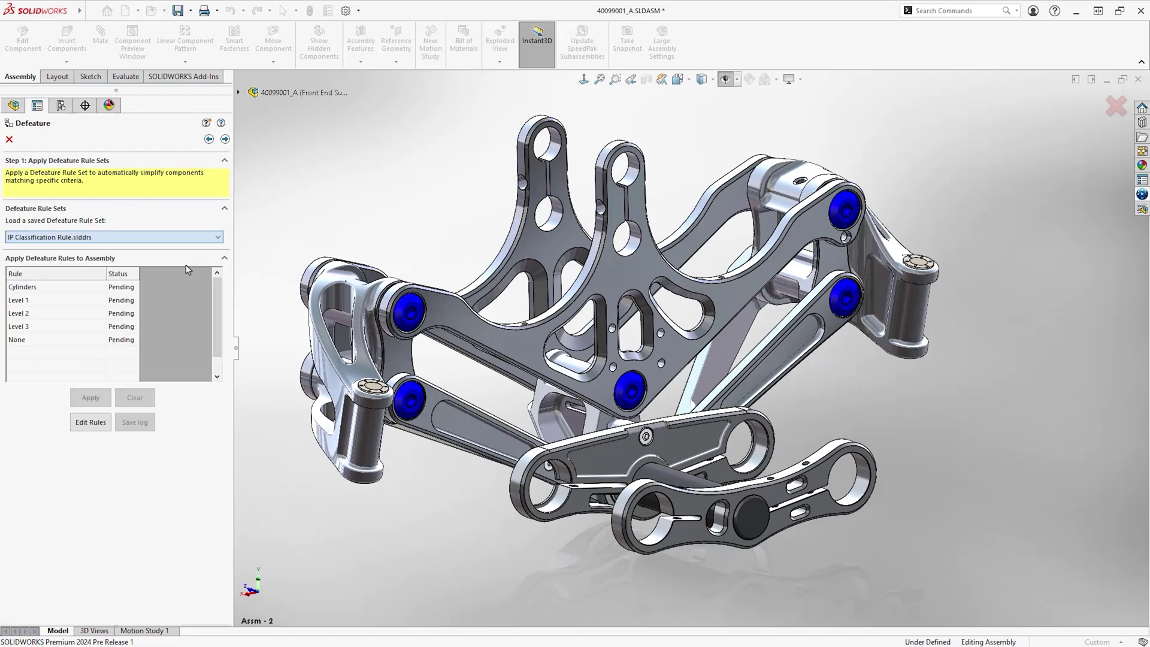
# Step: Inspect row 5's Defeature Type in the Defeature Rules Editor, then cancel unchanged
pyautogui.click(85, 426)
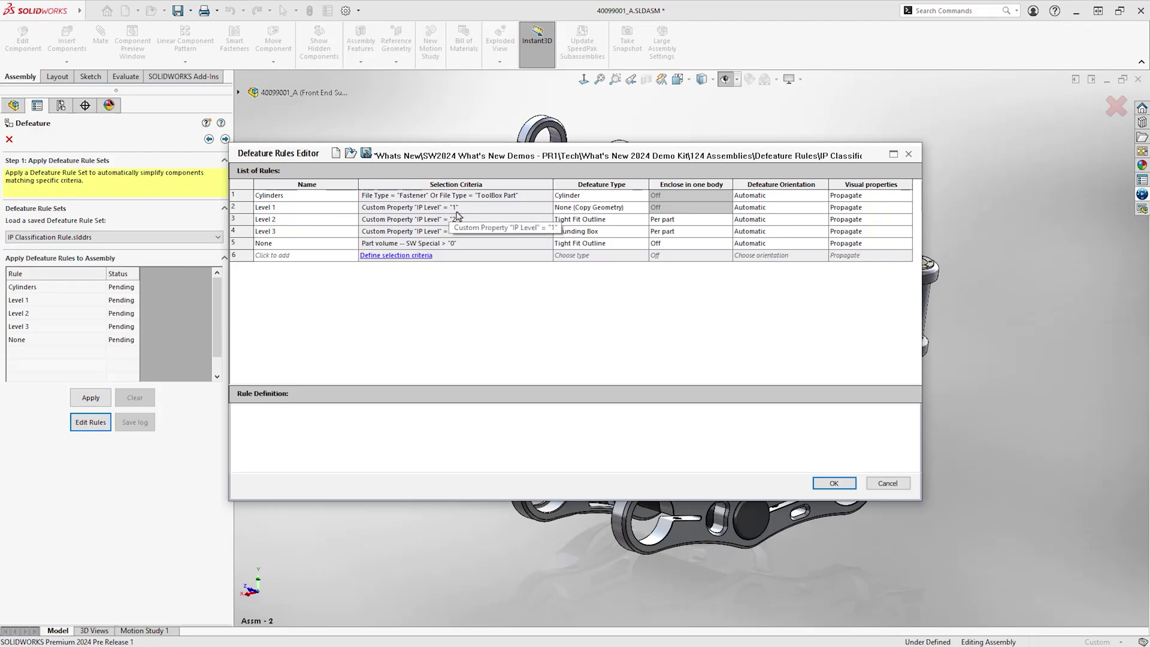
pyautogui.click(647, 244)
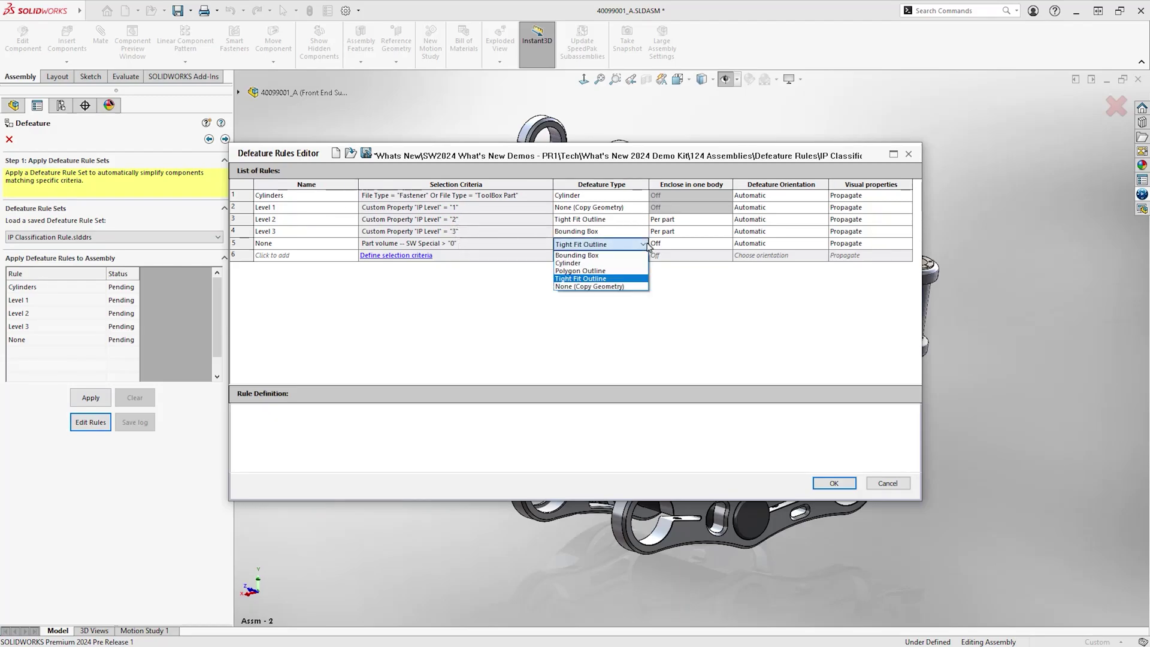
pyautogui.click(716, 331)
pyautogui.click(888, 484)
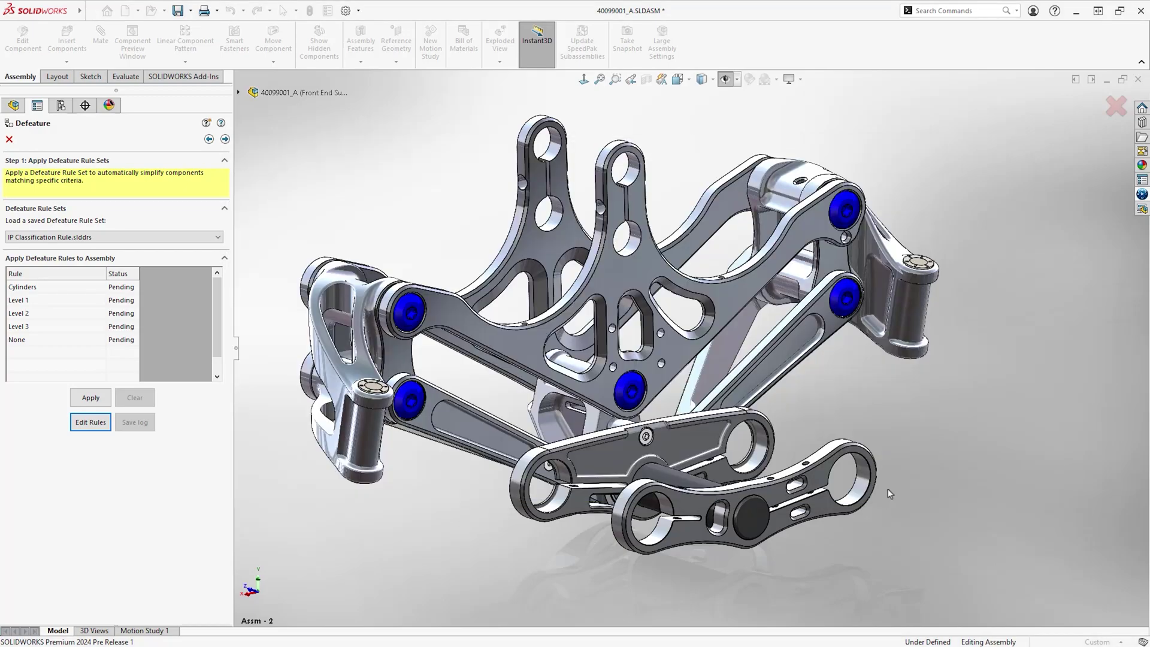
# Step: Apply the defeature rules, preview the Level 1, 2, 3 and None matches, then orbit the result
pyautogui.click(96, 404)
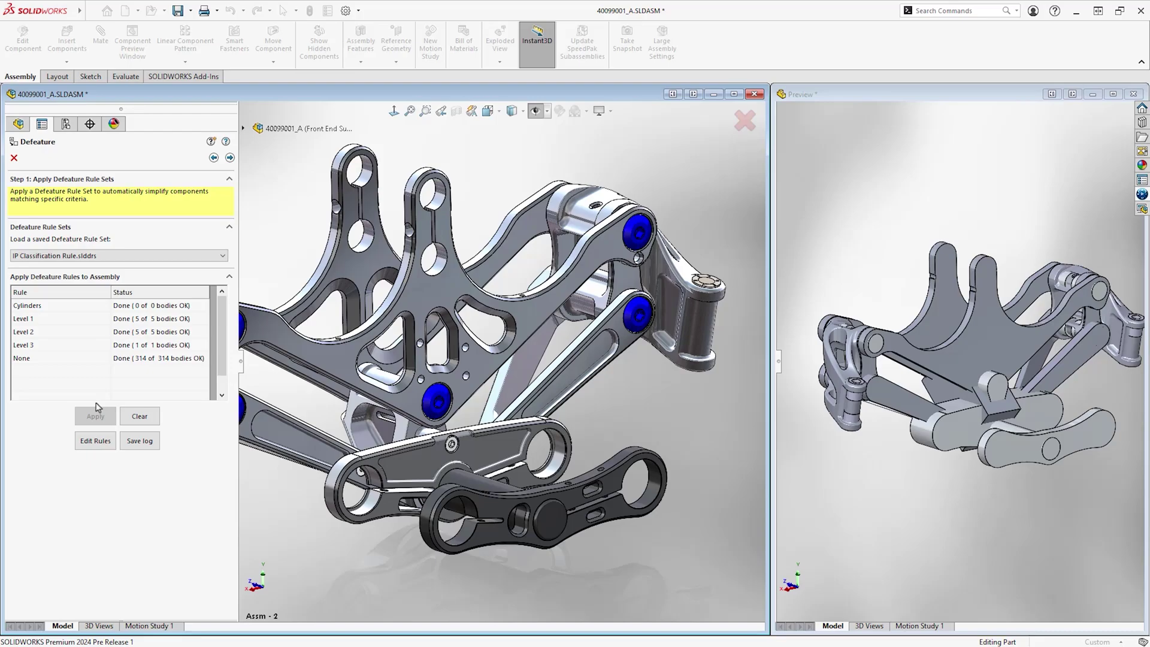
pyautogui.click(26, 320)
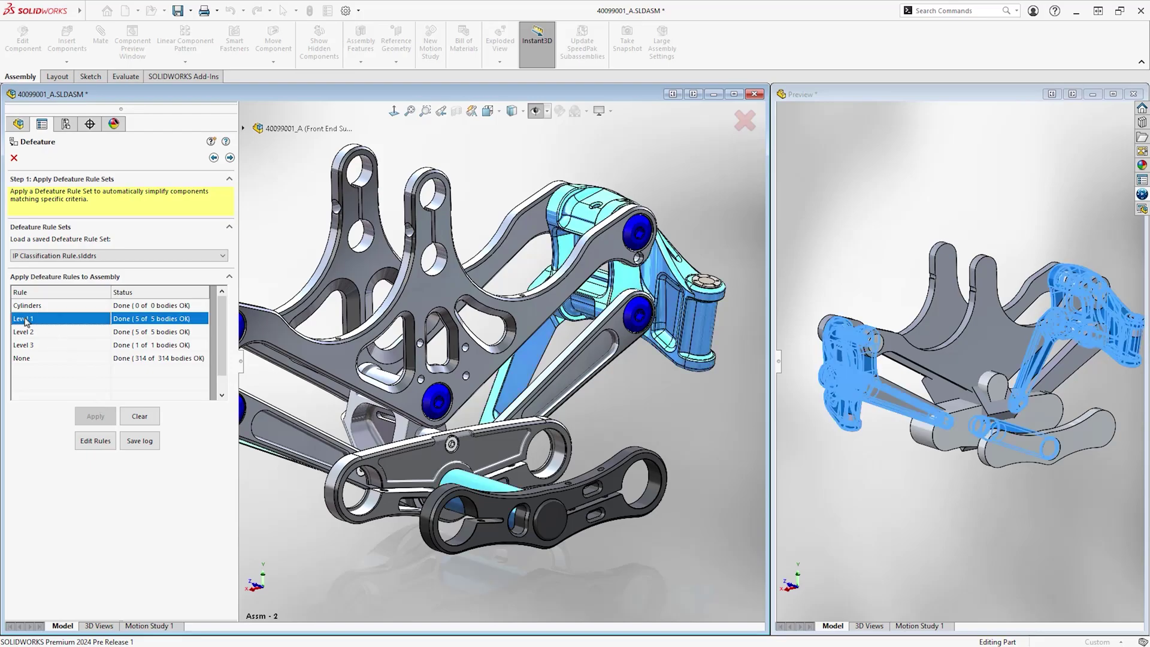
pyautogui.click(27, 333)
pyautogui.click(27, 345)
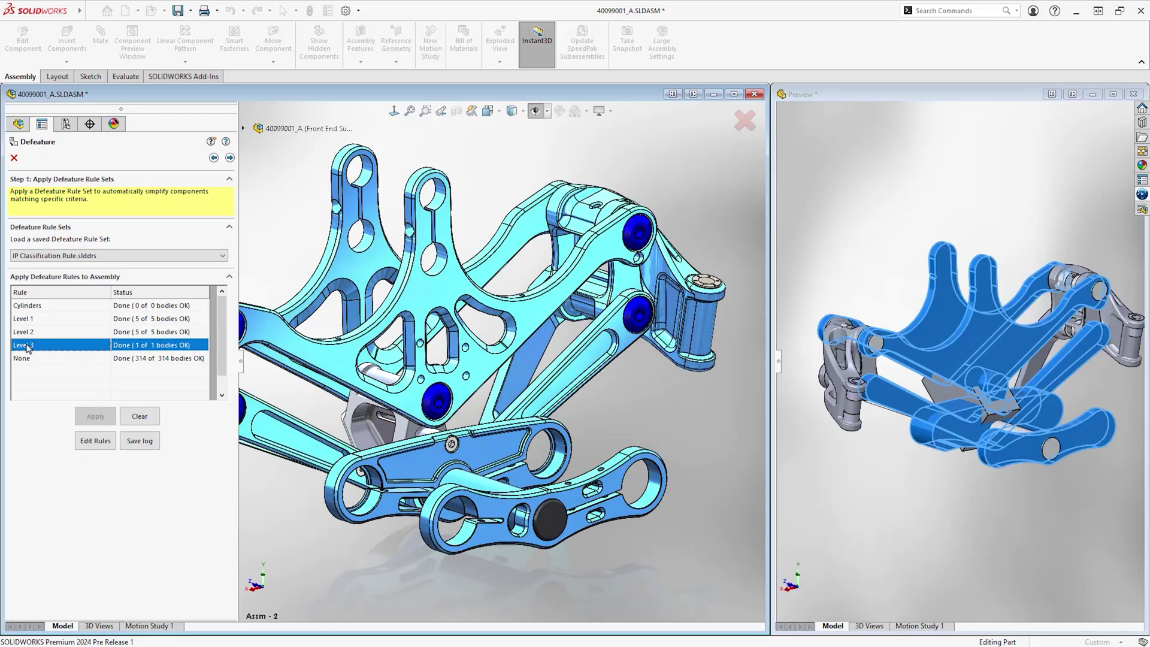
pyautogui.click(29, 359)
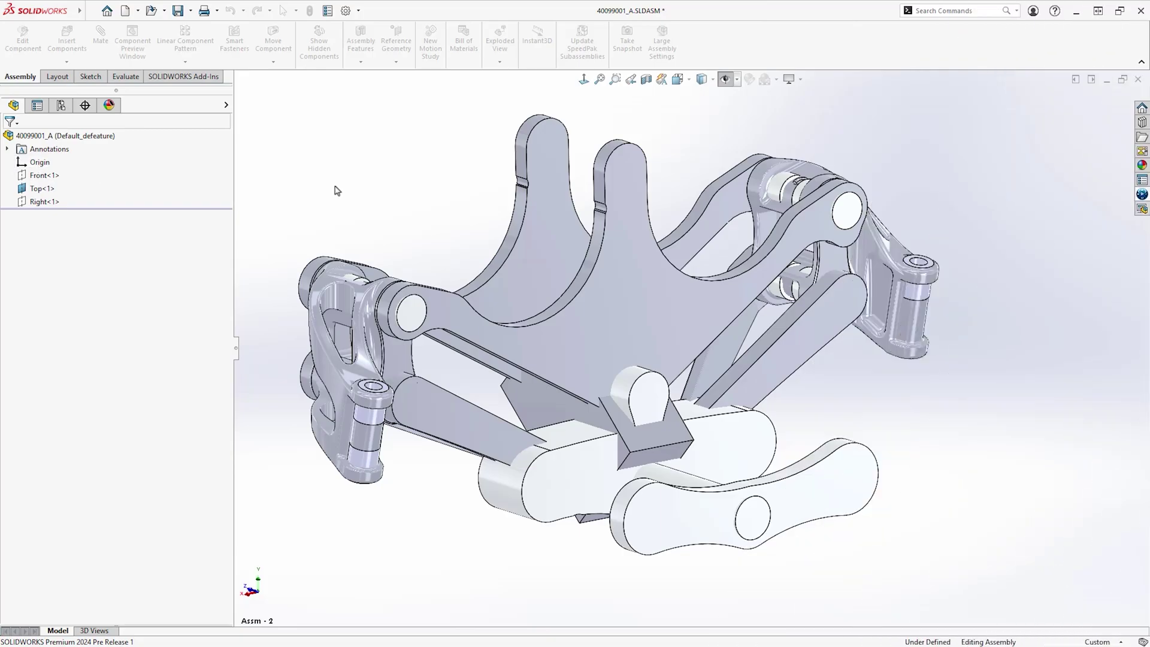
pyautogui.moveTo(481, 297)
pyautogui.mouseDown(button='middle')
pyautogui.moveTo(450, 301)
pyautogui.moveTo(602, 295)
pyautogui.mouseUp(button='middle')
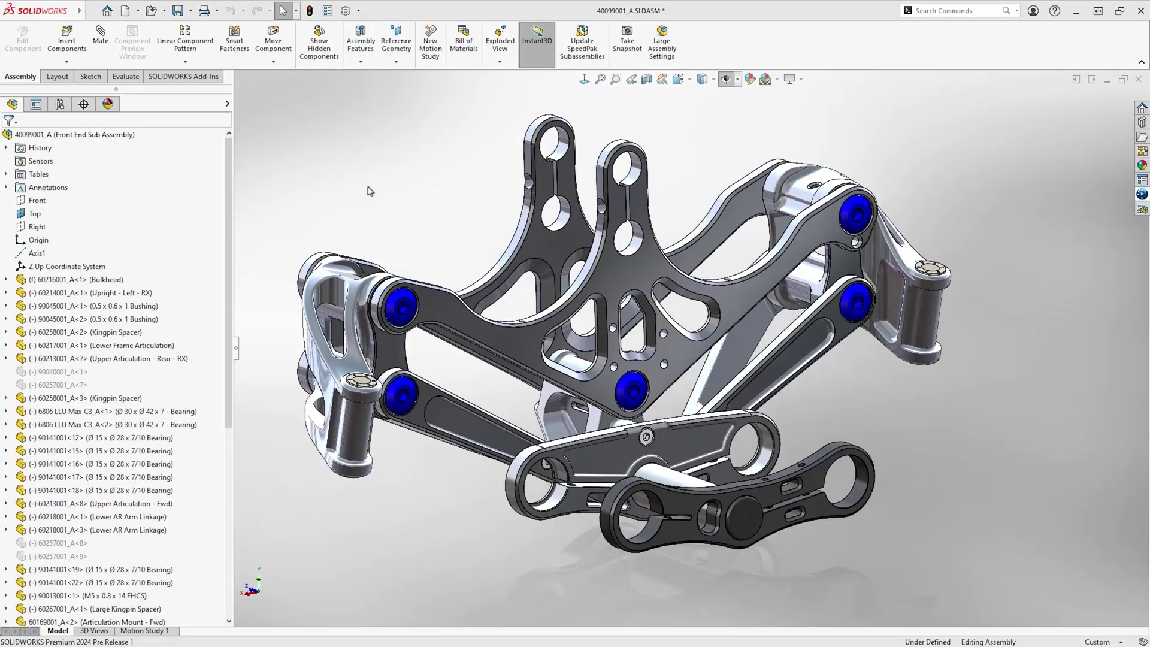
# Step: Browse the Save As file-type list, then cancel without saving a copy
pyautogui.click(191, 11)
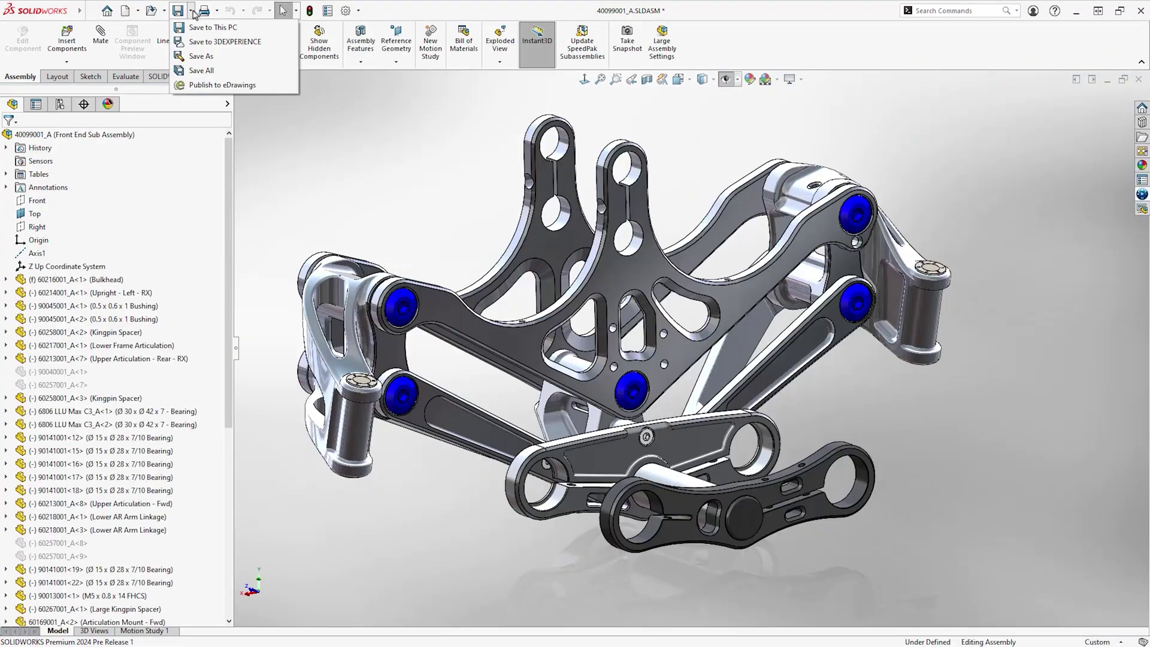
pyautogui.click(203, 57)
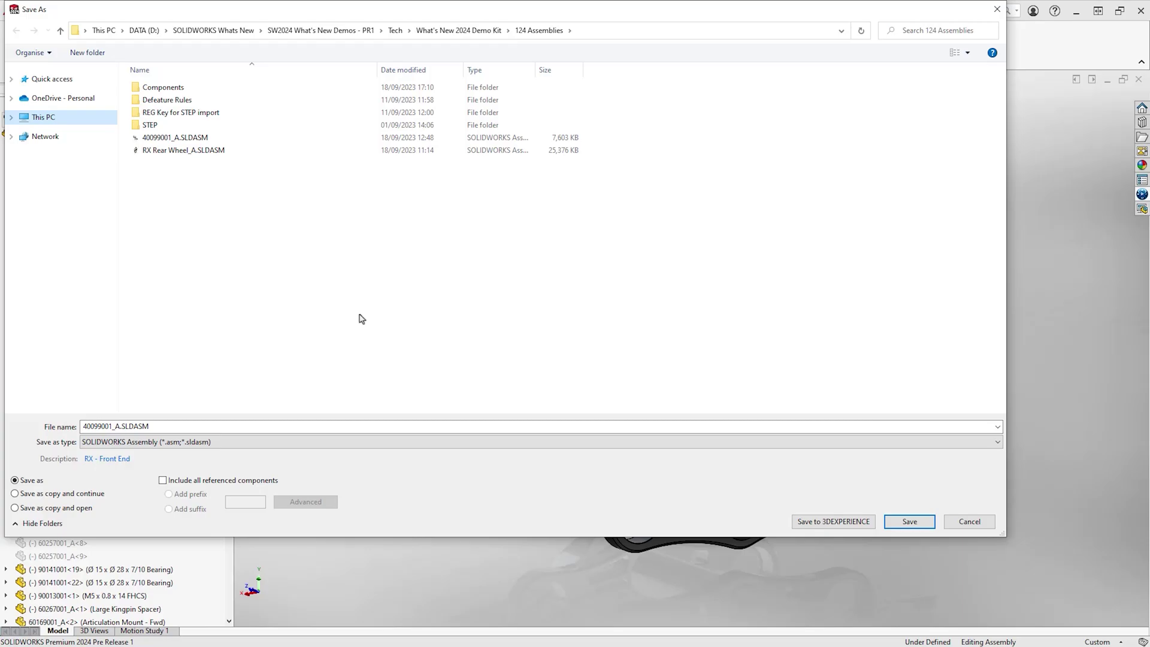
pyautogui.click(543, 442)
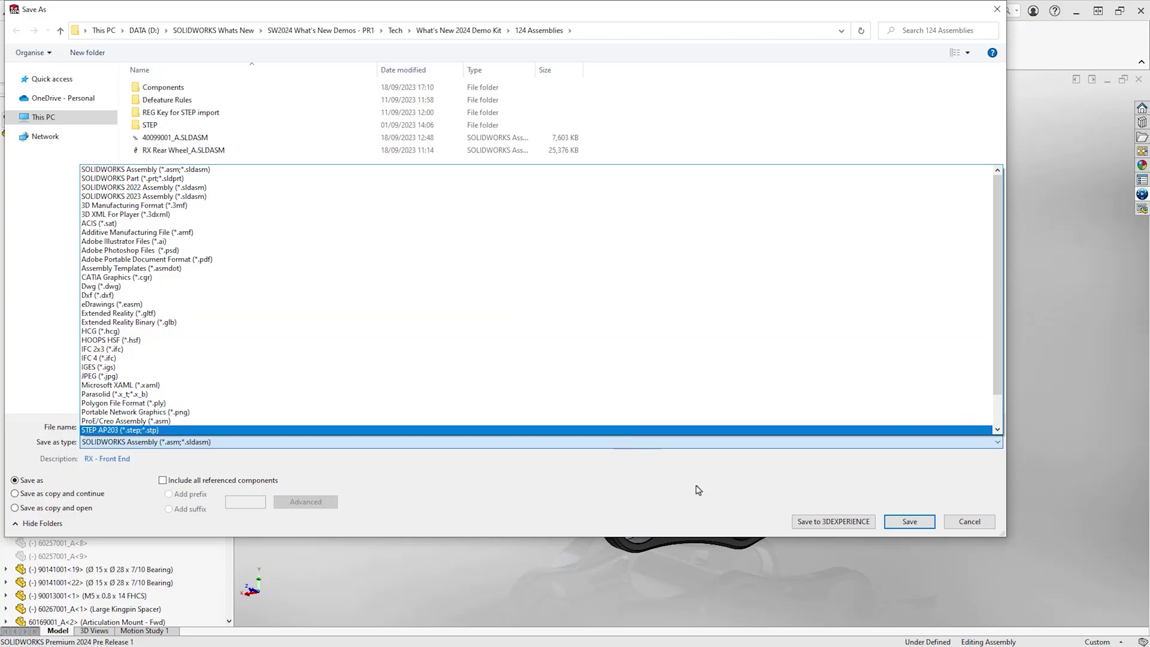
pyautogui.click(963, 530)
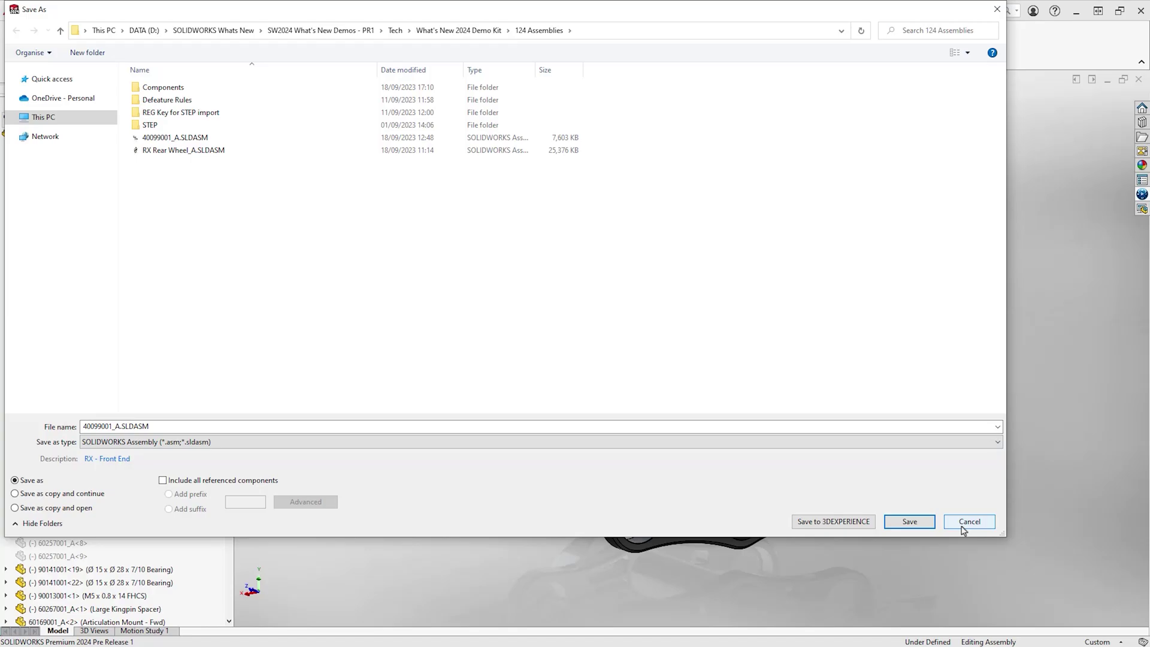
pyautogui.click(962, 526)
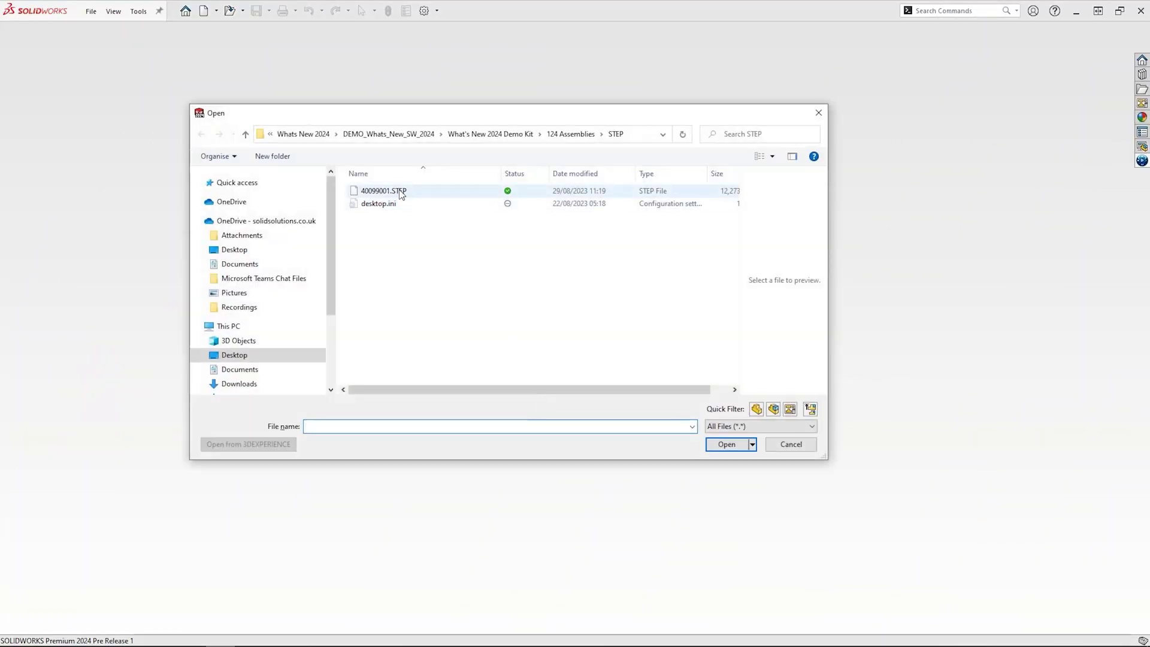
# Step: Open 40099001.STEP with Enable Filter turned on
pyautogui.click(398, 191)
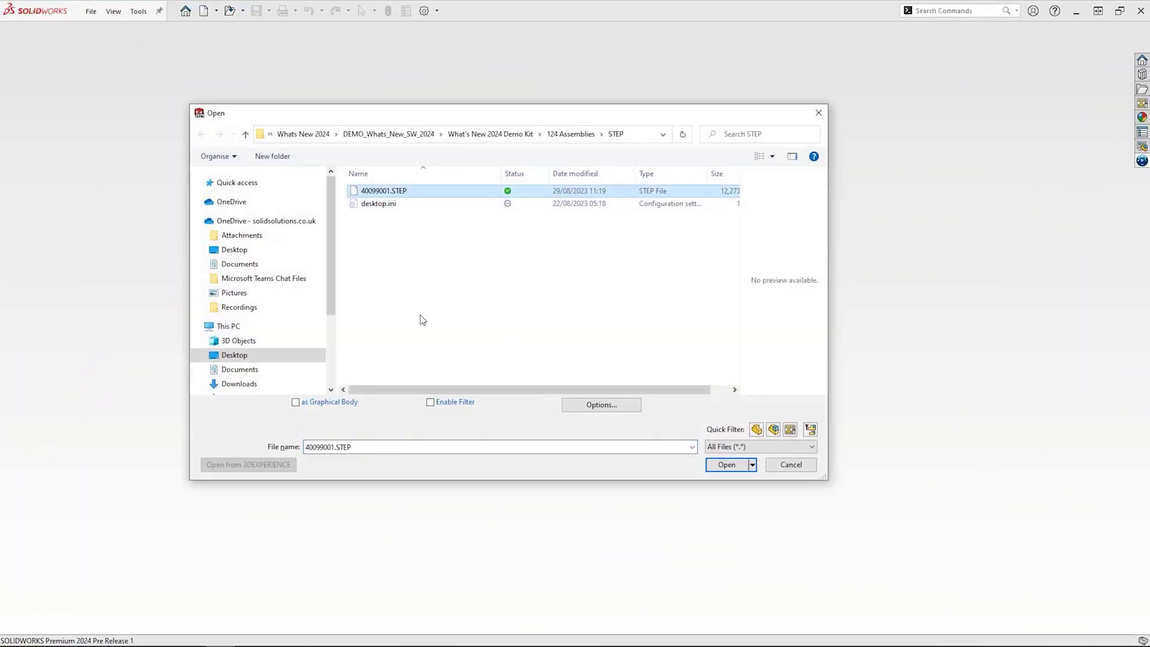
pyautogui.click(431, 403)
pyautogui.click(727, 464)
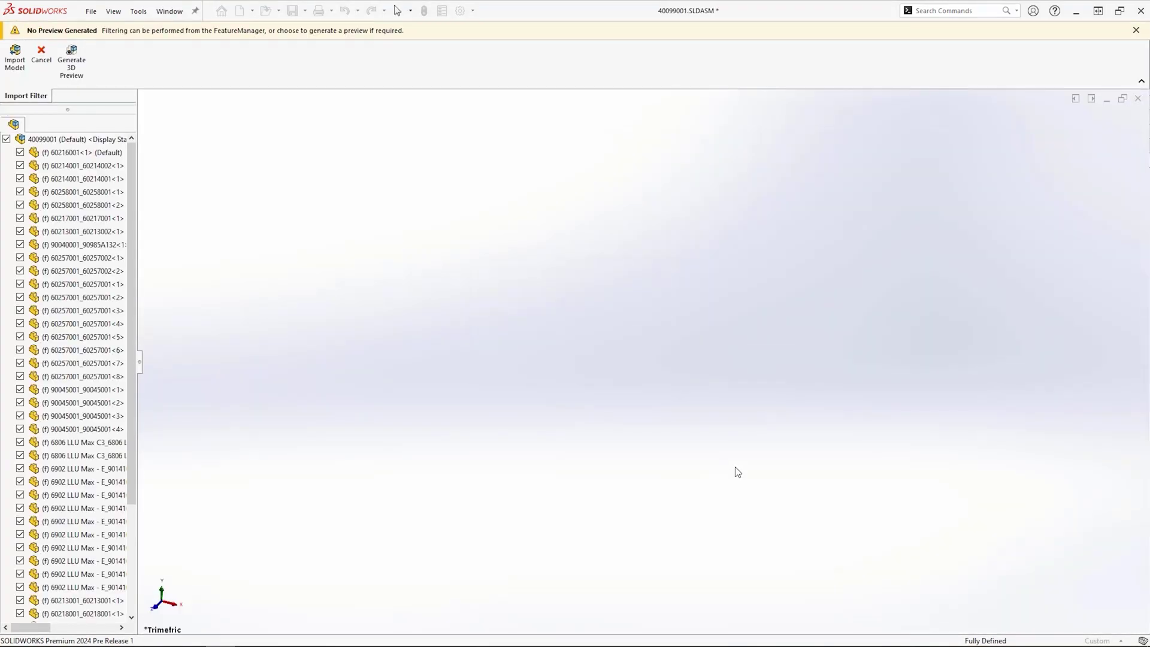
# Step: Filter the import to component 60213001, preview it in 3D, and import the bracket
pyautogui.click(7, 139)
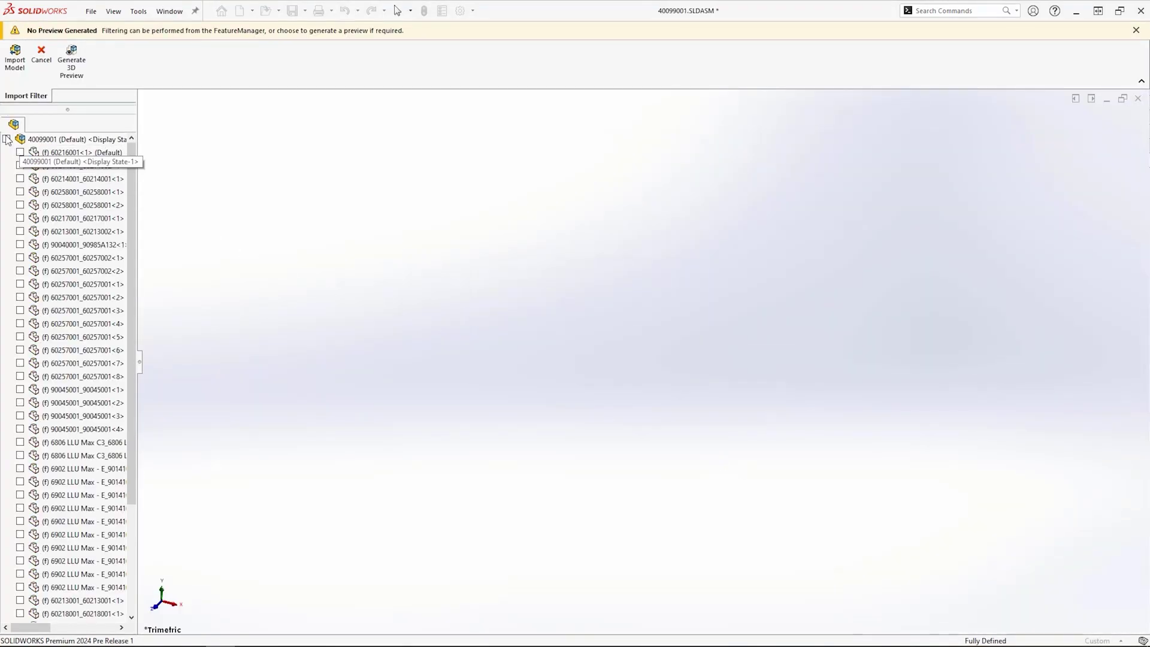
pyautogui.scroll(-1, 136, 219)
pyautogui.scroll(-3, 135, 234)
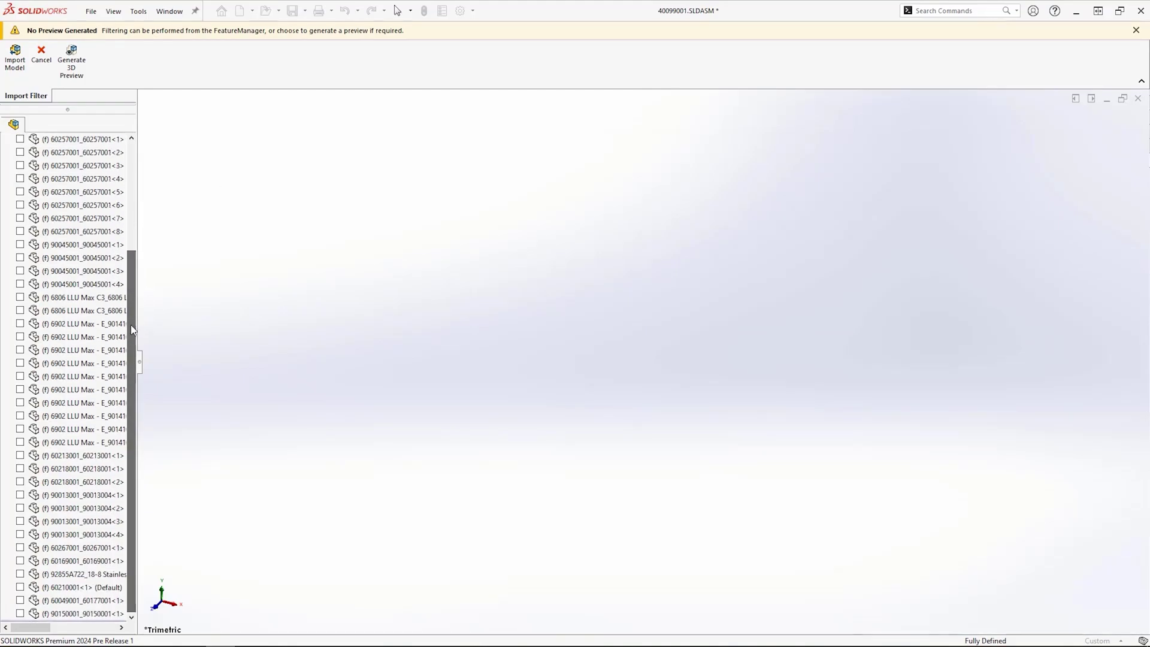
pyautogui.click(20, 456)
pyautogui.click(71, 58)
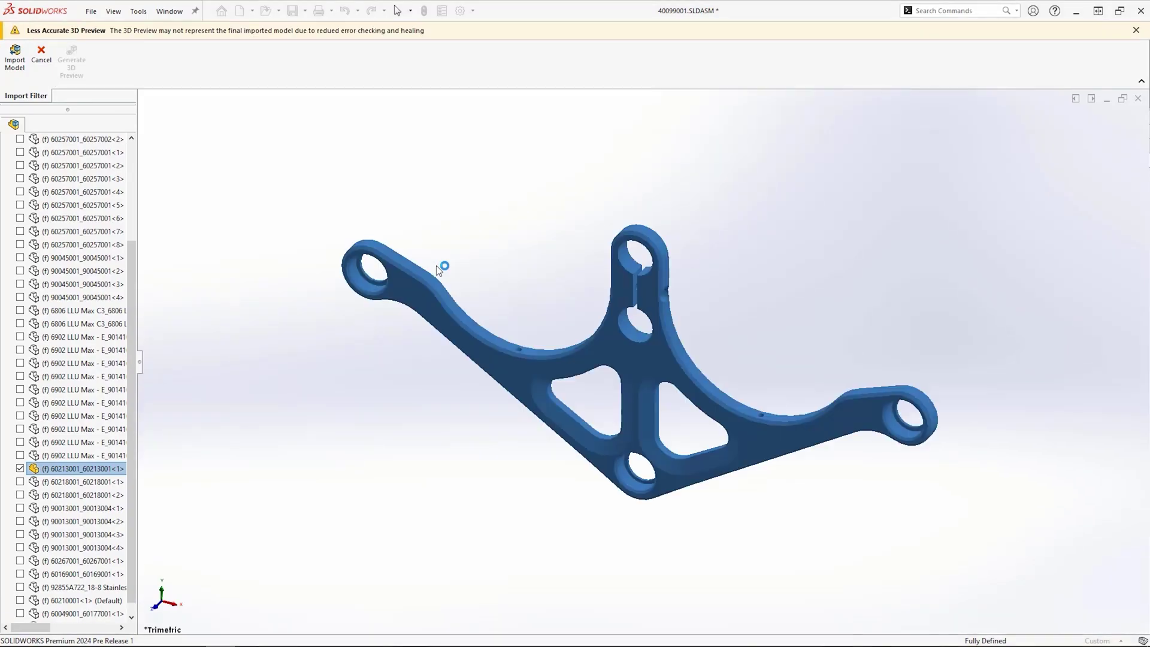
pyautogui.moveTo(444, 264)
pyautogui.mouseDown(button='middle')
pyautogui.moveTo(527, 251)
pyautogui.moveTo(547, 324)
pyautogui.moveTo(501, 300)
pyautogui.mouseUp(button='middle')
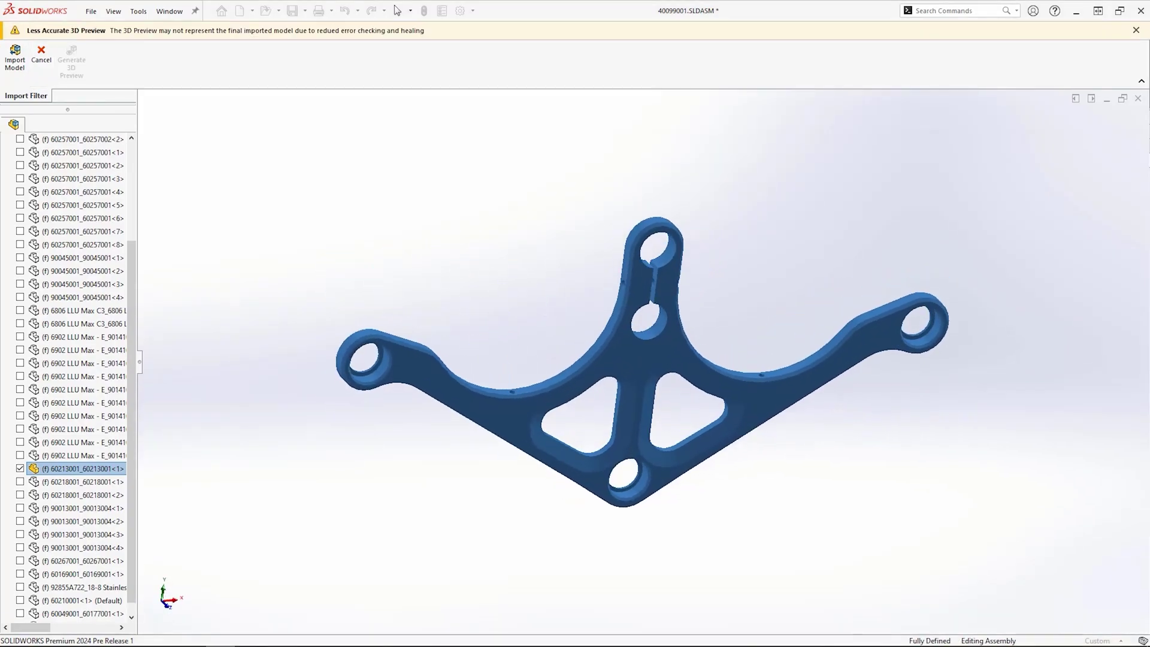
pyautogui.click(15, 56)
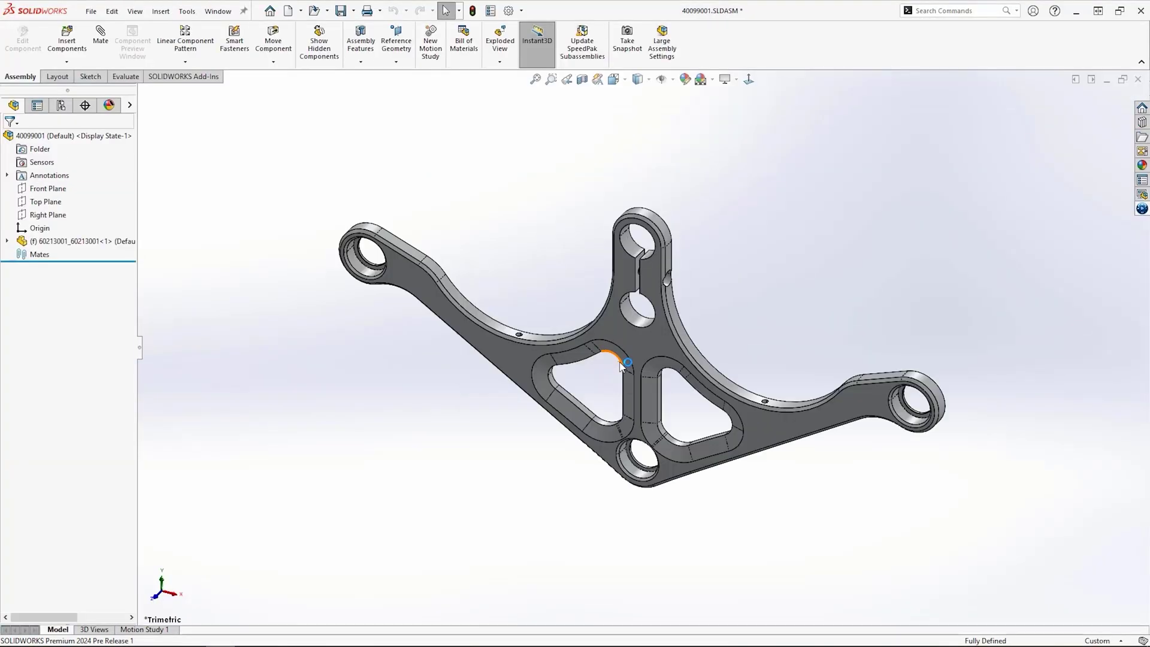
pyautogui.moveTo(619, 363); pyautogui.dragTo(694, 367, button='middle')
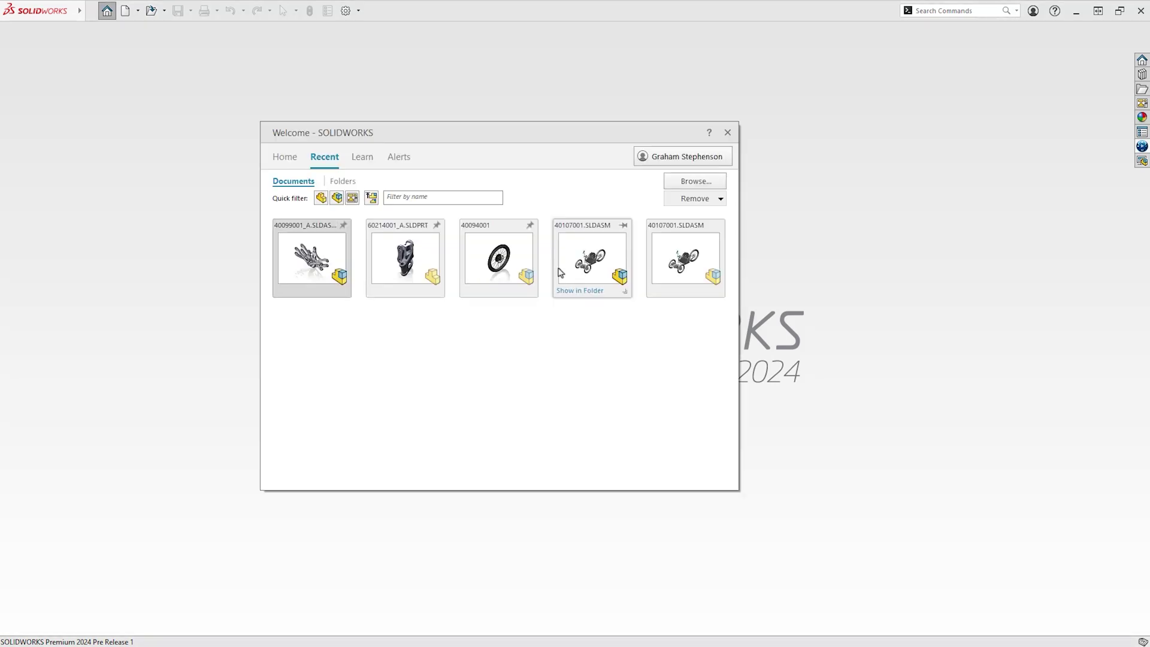
# Step: Open 40094001 and auto-repair LocalCirPattern2 under 50151001_A<1>
pyautogui.click(500, 266)
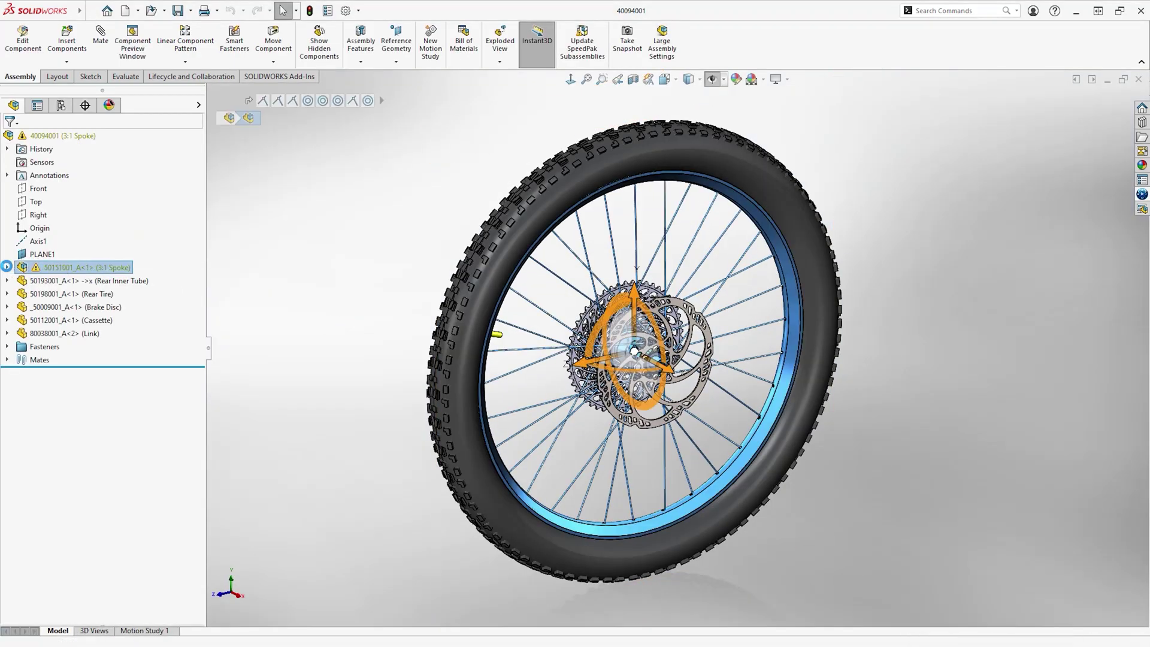
pyautogui.click(7, 266)
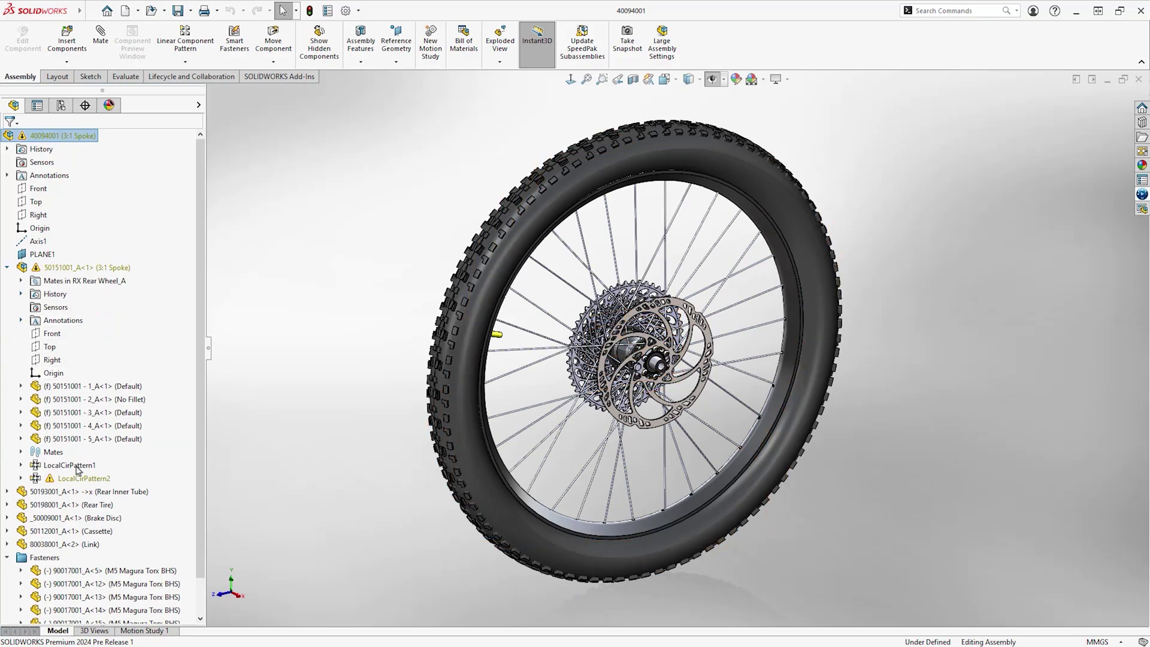
pyautogui.moveTo(78, 477)
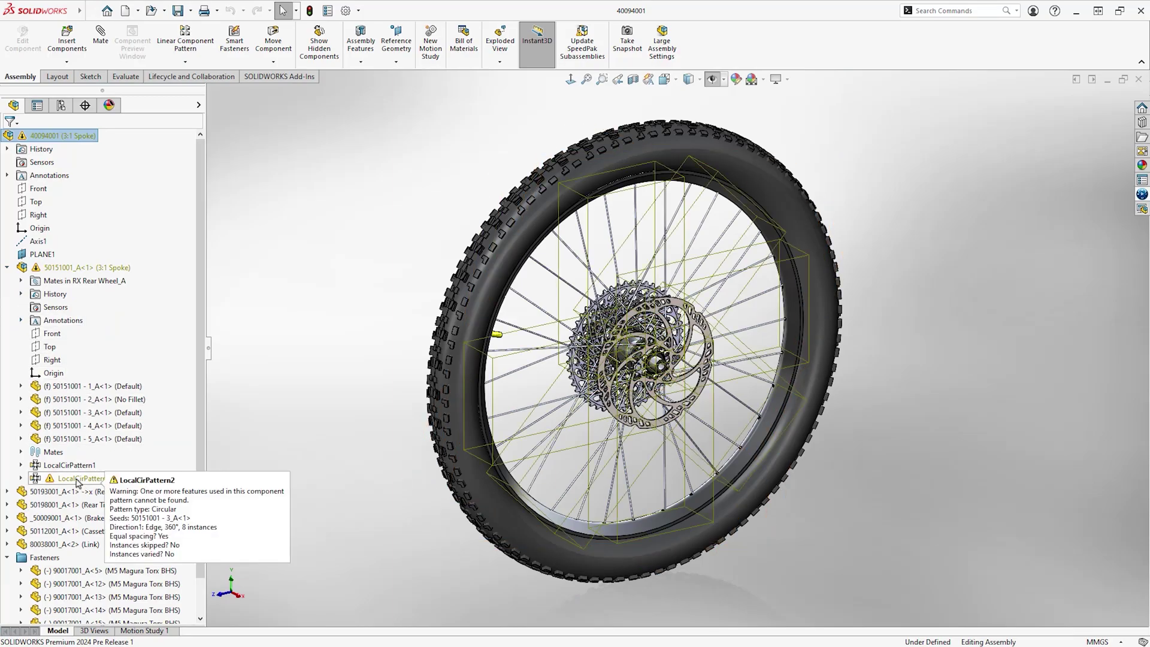
pyautogui.rightClick(77, 478)
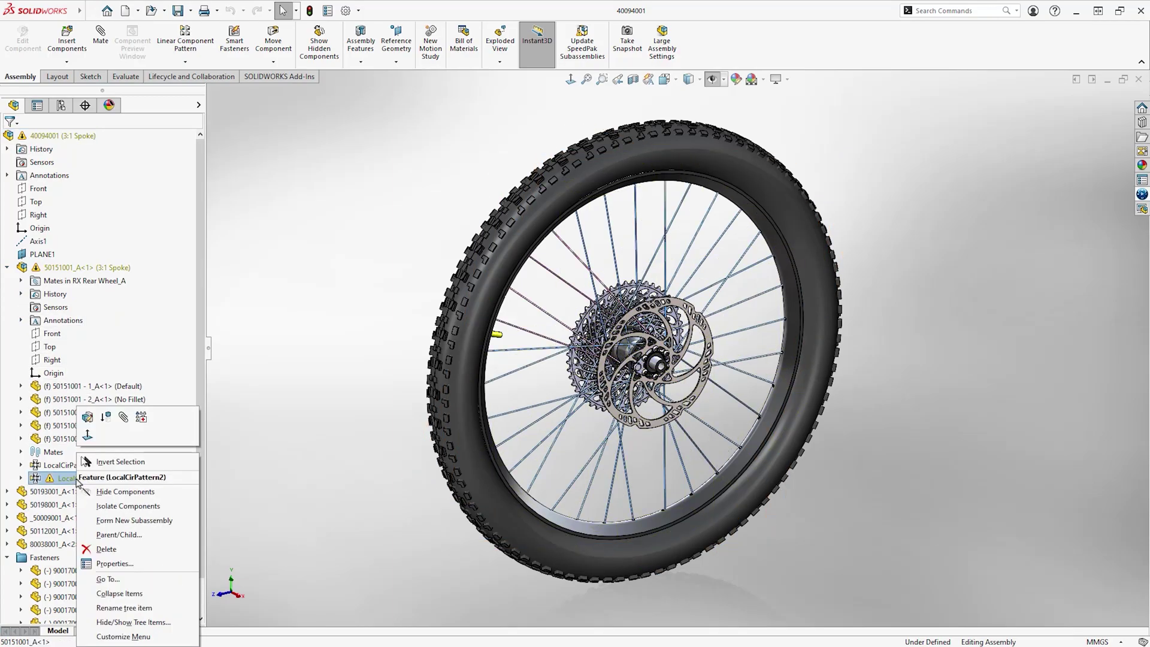
pyautogui.click(142, 421)
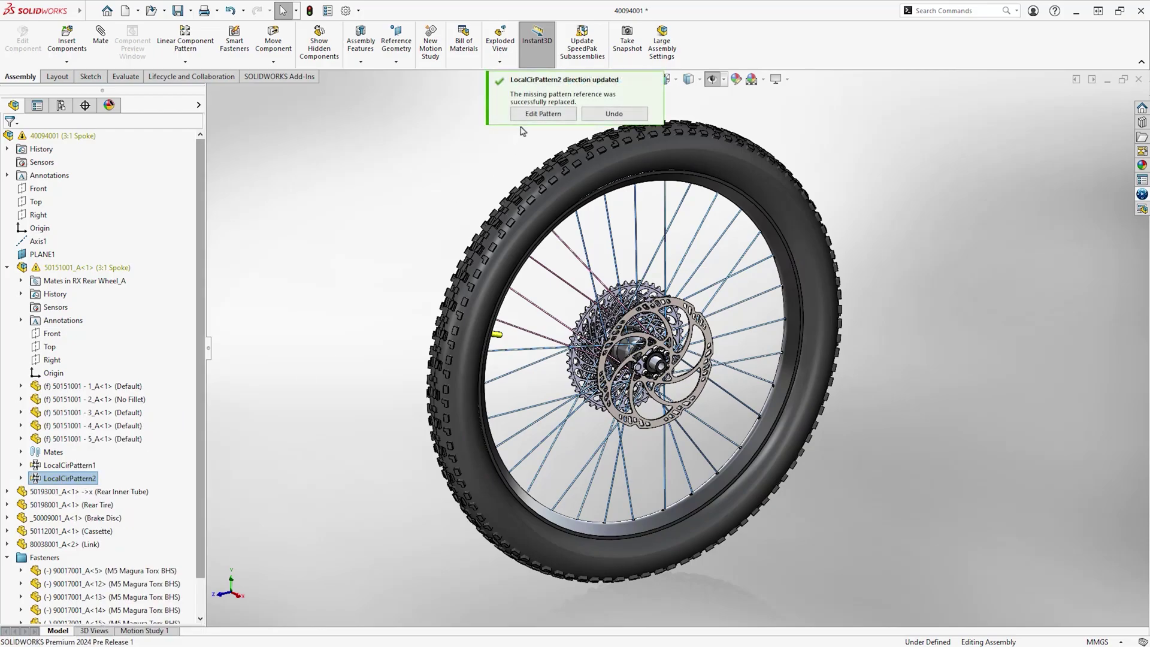
pyautogui.moveTo(575, 99)
pyautogui.click(517, 158)
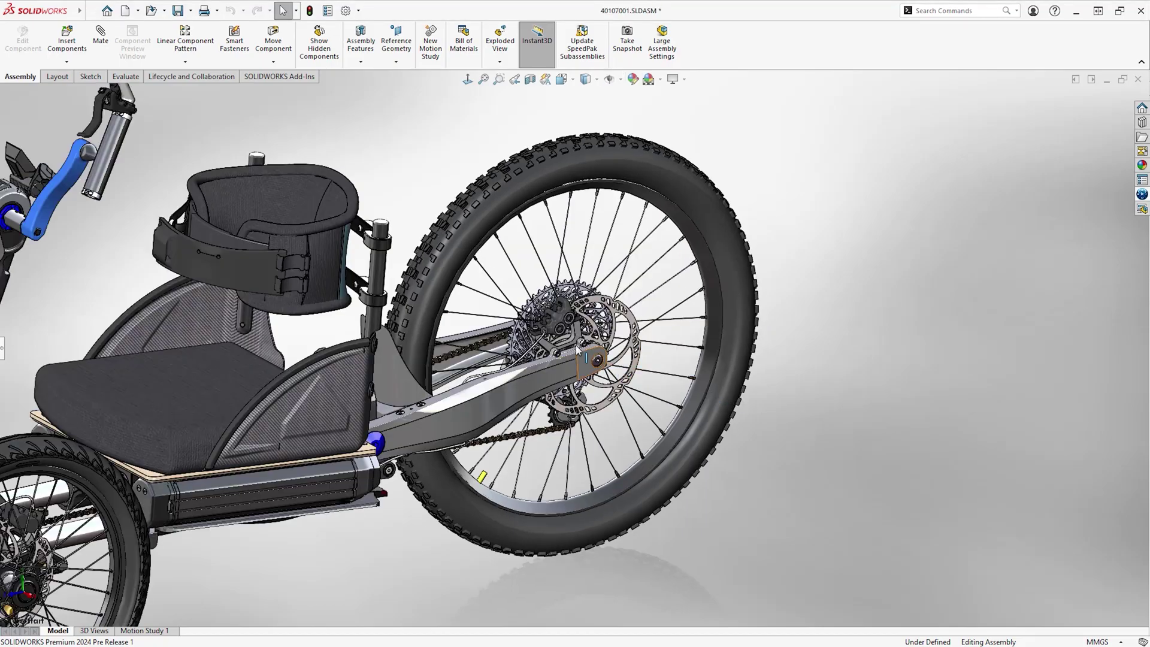
# Step: Orbit the trike beneath the swingarm, fit it to view, then rotate it front-left to rear-left
pyautogui.moveTo(780, 412); pyautogui.dragTo(469, 338, button='middle')
pyautogui.hotkey('ctrl', '7')
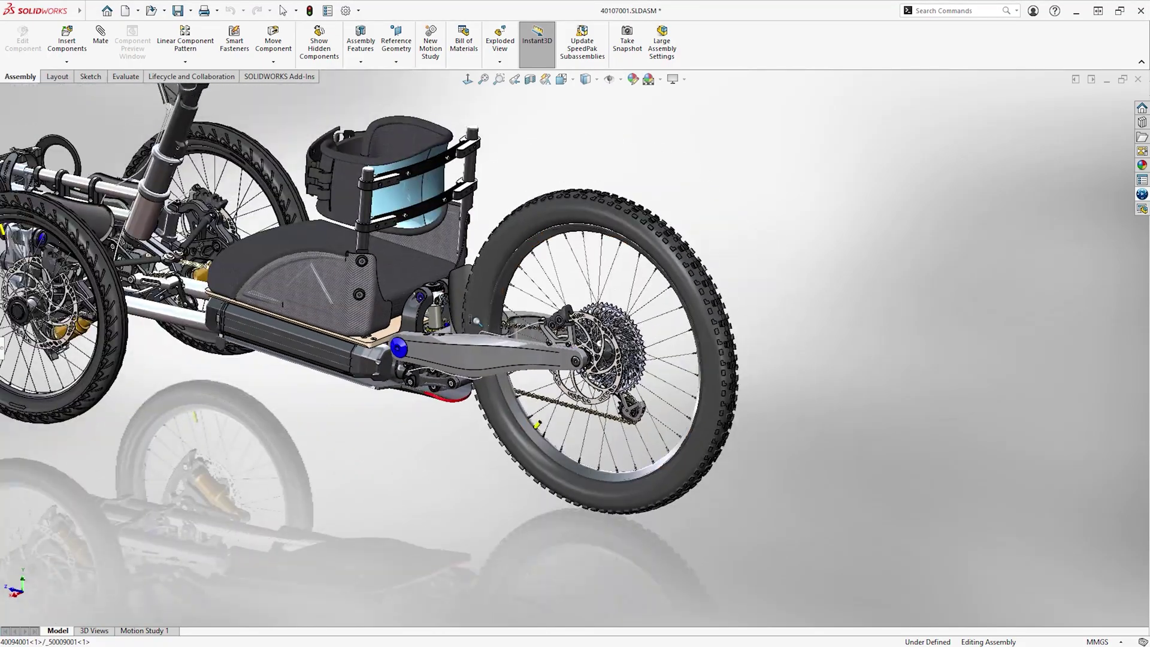
pyautogui.moveTo(509, 339); pyautogui.dragTo(917, 332, button='middle')
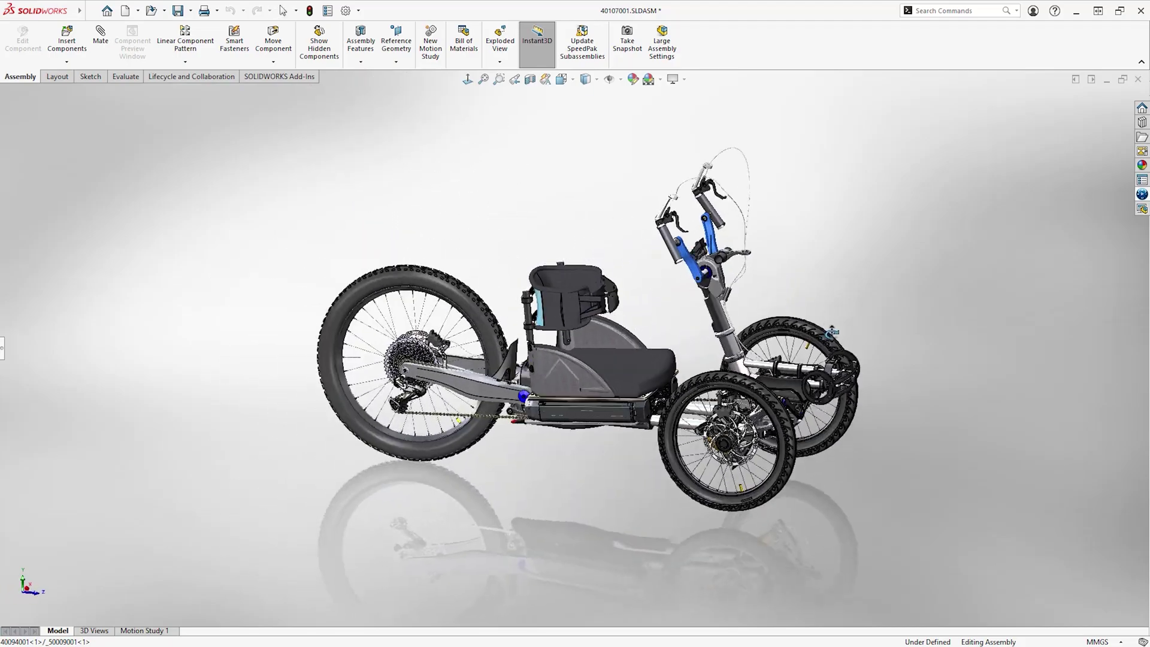